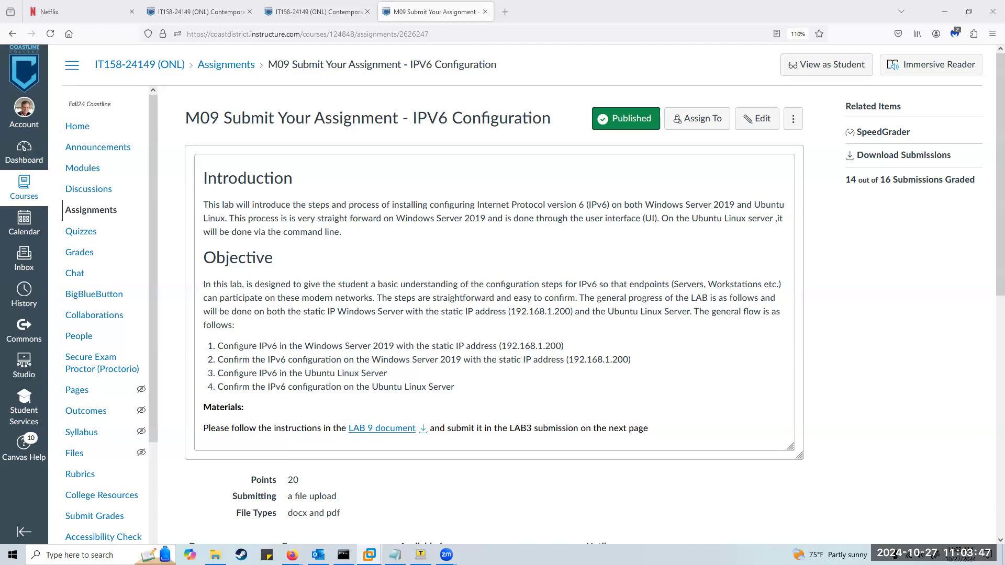
Switch from the Canvas IPv6 assignment page to the VMware Workstation window.
{"action": "key", "text": "alt+Tab"}
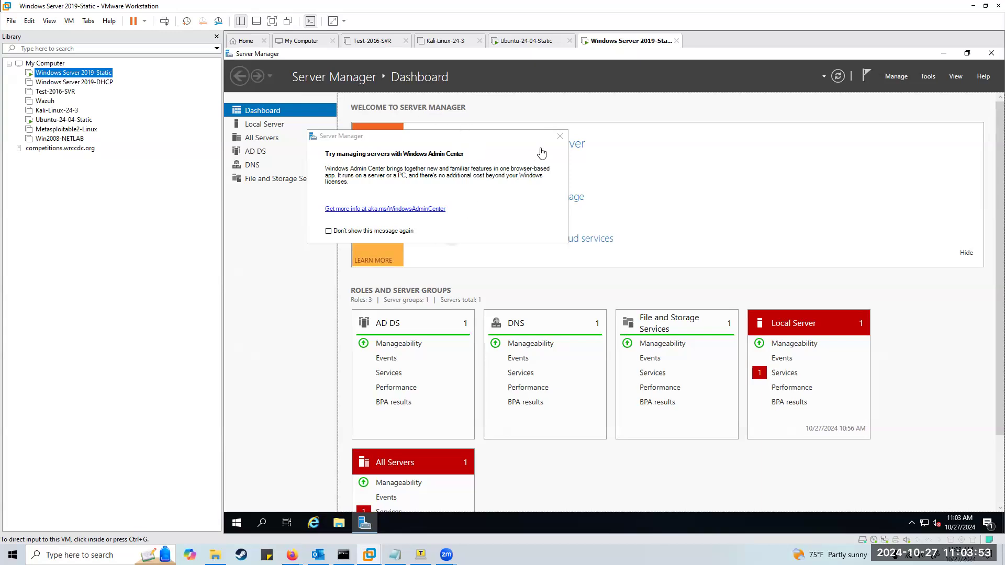
Dismiss the Windows Admin Center popup and switch to the Ubuntu-24-04-Static VM console.
{"action": "left_click", "coordinate": [559, 138]}
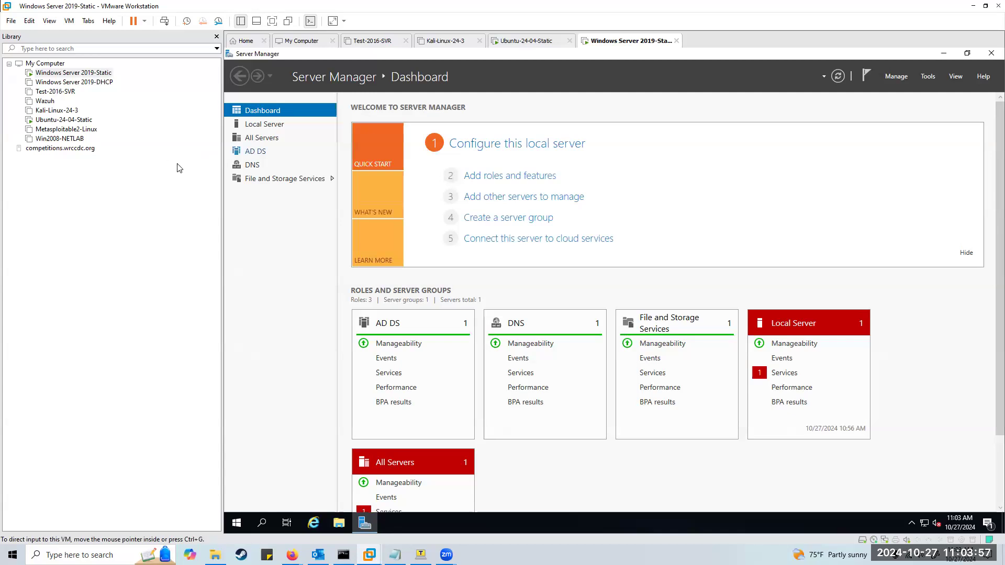
{"action": "left_click", "coordinate": [58, 122]}
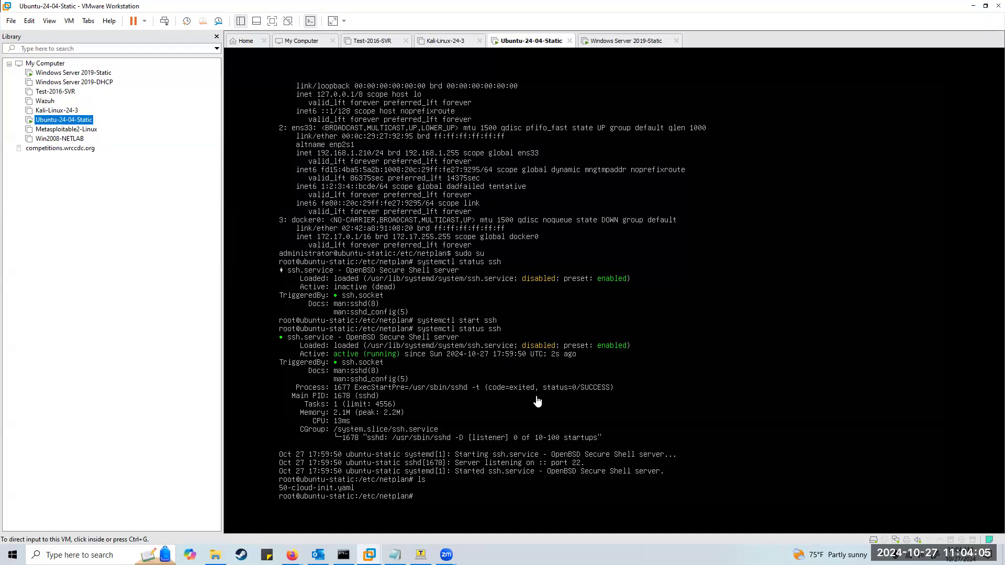
{"action": "key", "text": "c"}
{"action": "left_click", "coordinate": [538, 401]}
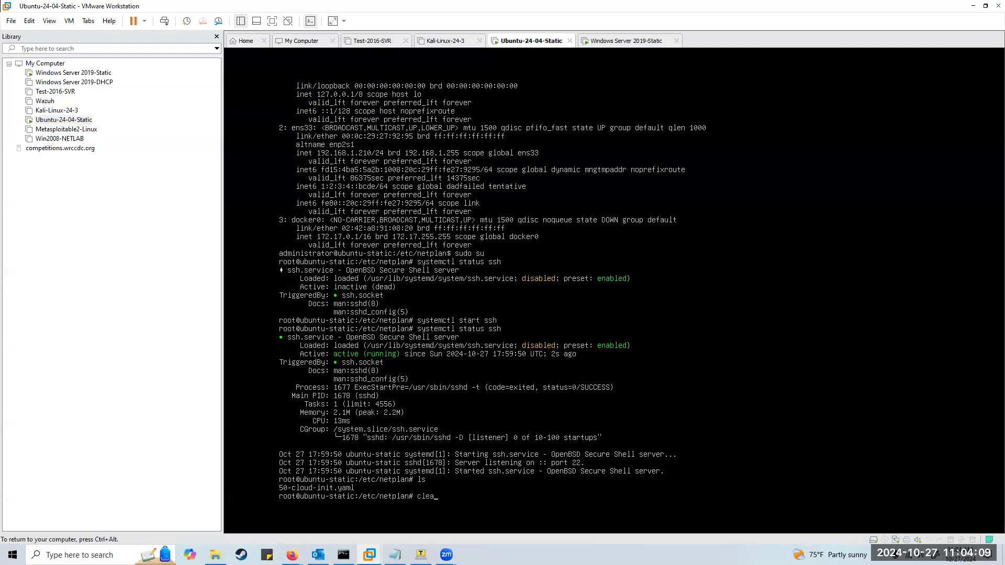
Clear the terminal, then exit the root shell and the user session.
{"action": "key", "text": "ctrl+l"}
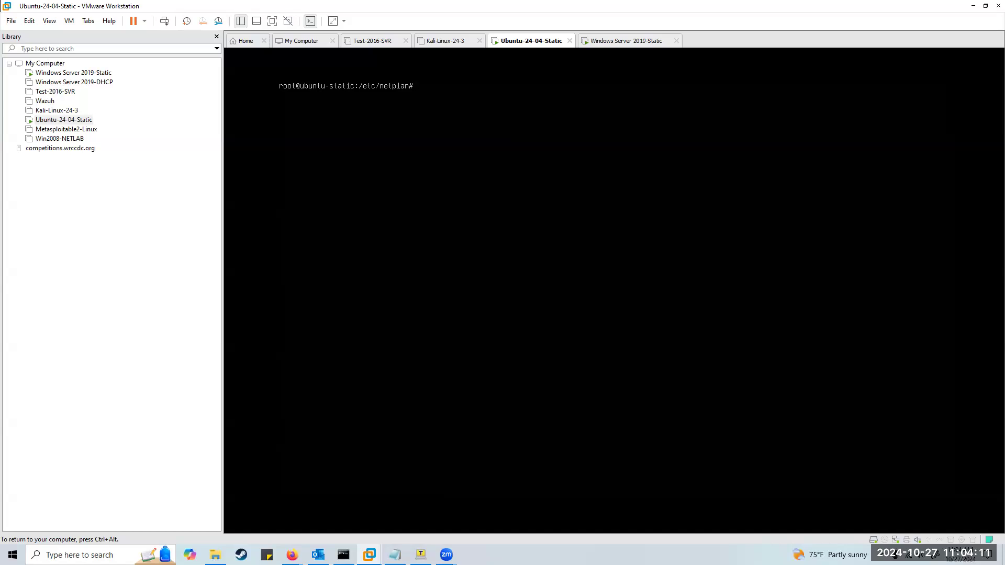
{"action": "type", "text": "exit"}
{"action": "key", "text": "Return"}
{"action": "type", "text": "exit"}
{"action": "key", "text": "Return"}
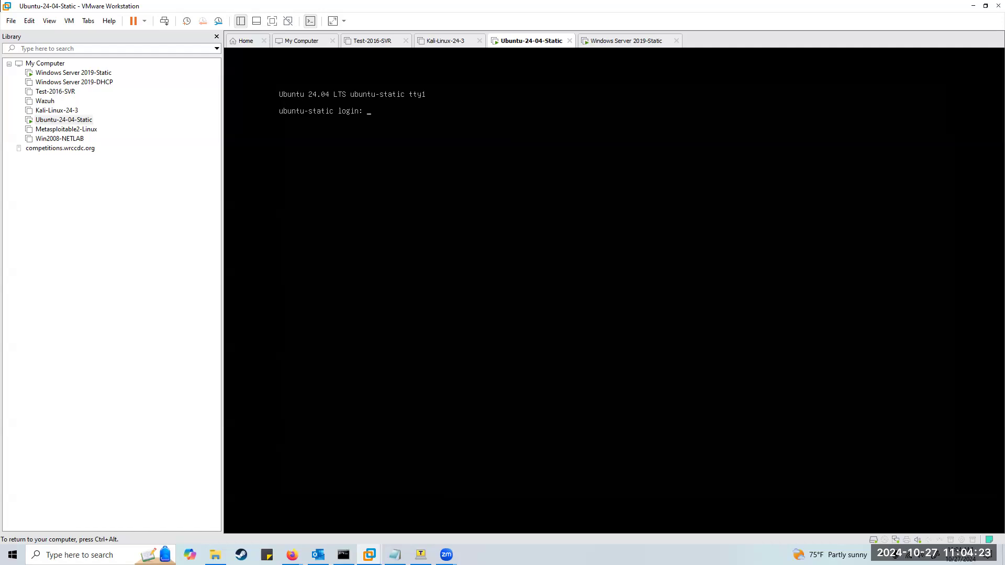
Log into the Ubuntu console as administrator and enter cd /etc/netplan.
{"action": "key", "text": "ctrl+alt"}
{"action": "key", "text": "alt+Tab"}
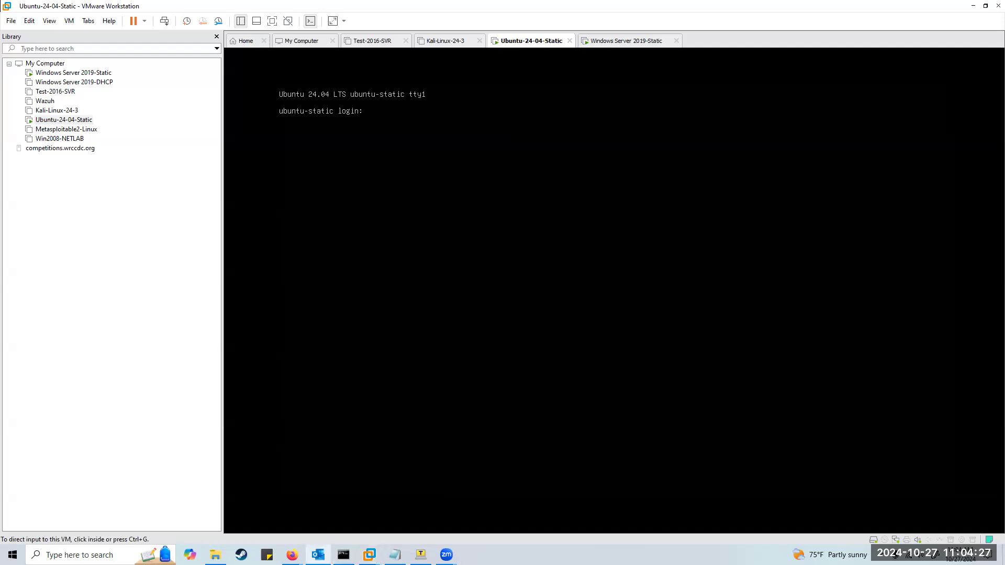
{"action": "key", "text": "alt+Tab"}
{"action": "type", "text": "adminis"}
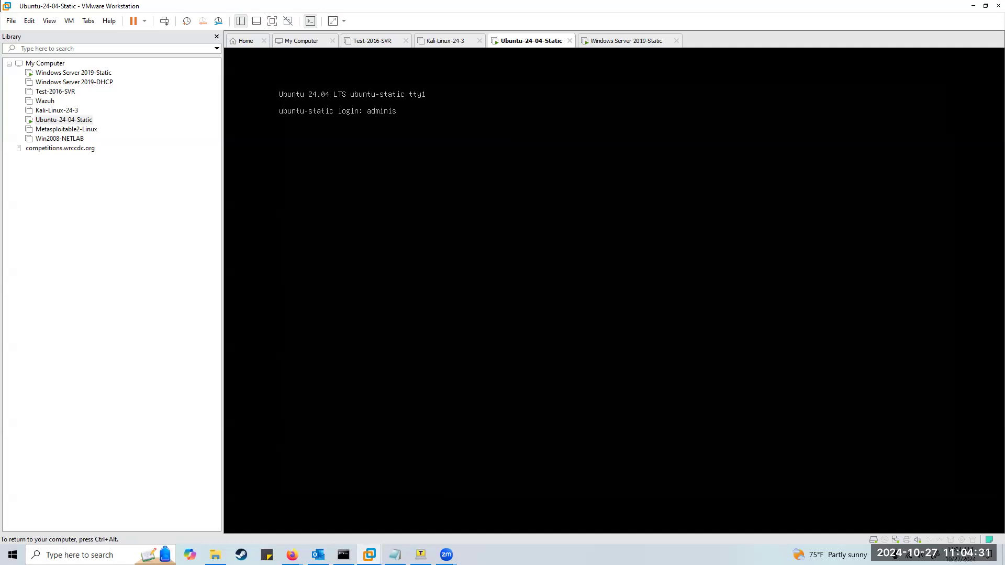
{"action": "type", "text": "trator"}
{"action": "key", "text": "Return"}
{"action": "key", "text": "Return"}
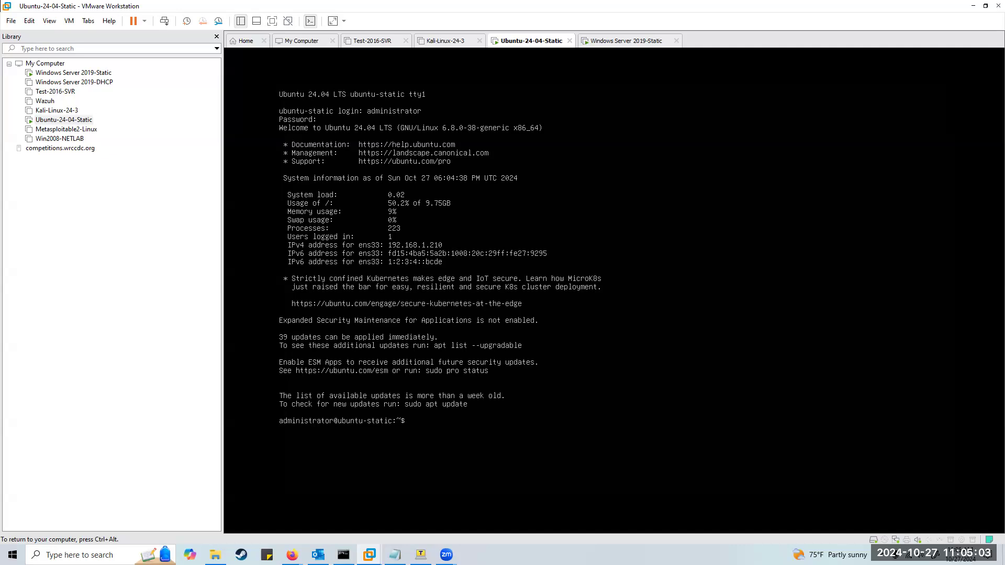
{"action": "type", "text": "cd /etc/netplan"}
Go to /etc/netplan, list its files, and display 50-cloud-init.yaml with sudo cat.
{"action": "key", "text": "Return"}
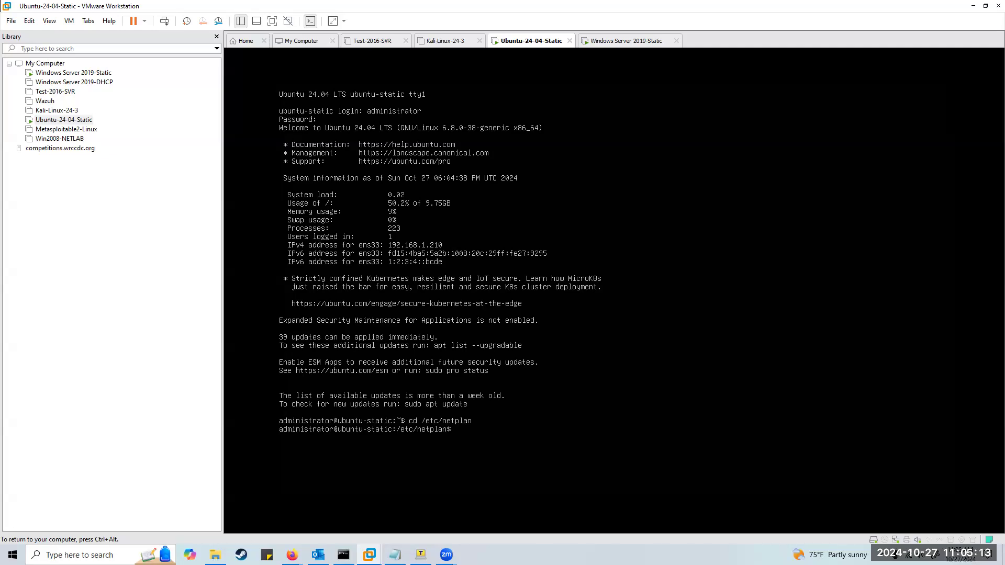
{"action": "type", "text": "s"}
{"action": "key", "text": "Return"}
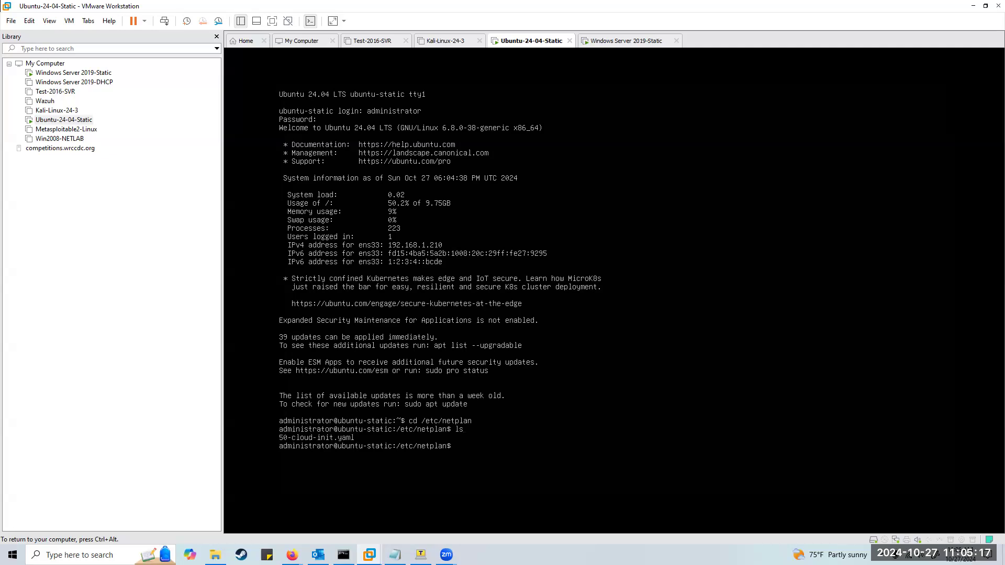
{"action": "type", "text": "cat 50"}
{"action": "key", "text": "Tab"}
{"action": "key", "text": "Return"}
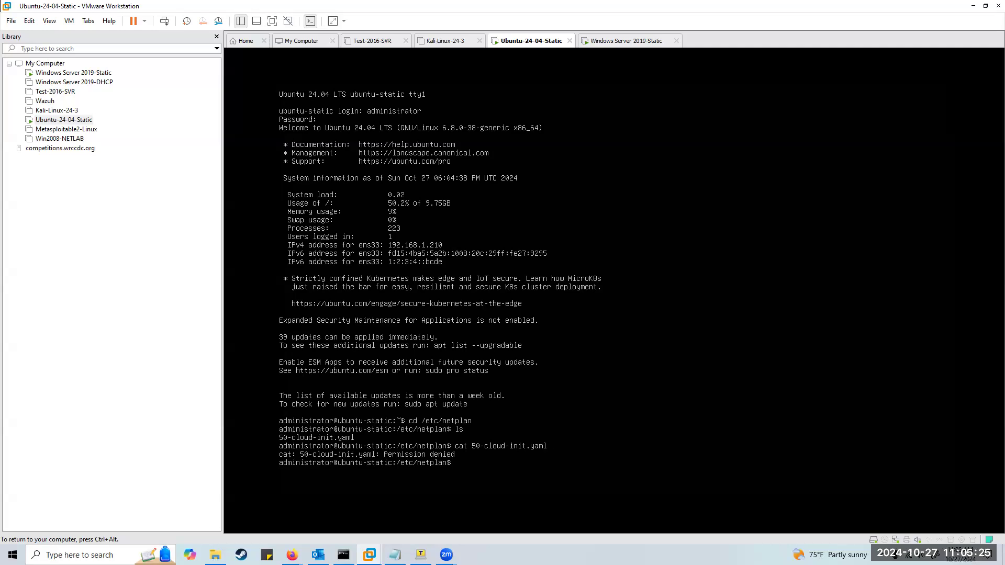
{"action": "type", "text": "sudo cat 50-cloud-init.yaml"}
{"action": "key", "text": "Return"}
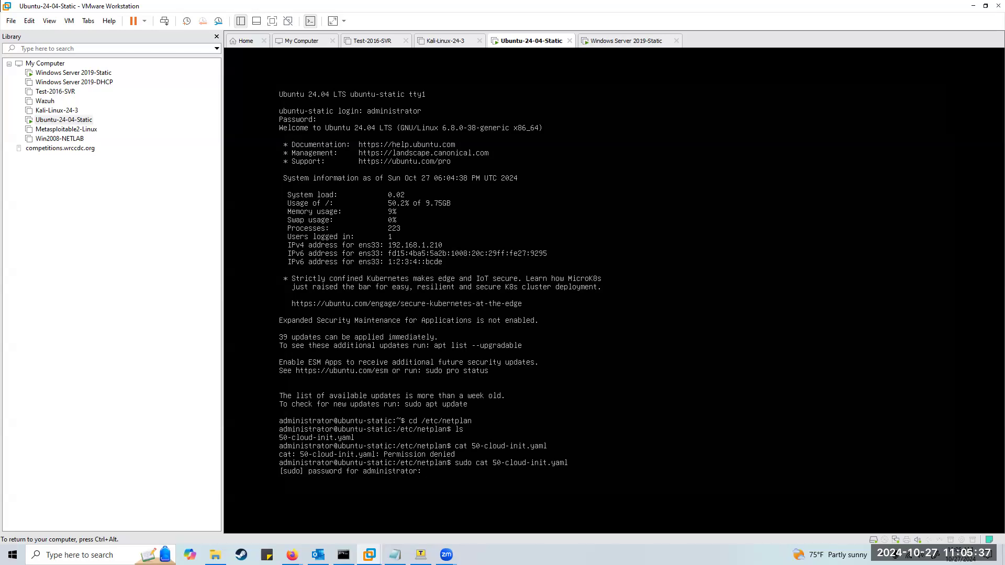
{"action": "key", "text": "Return"}
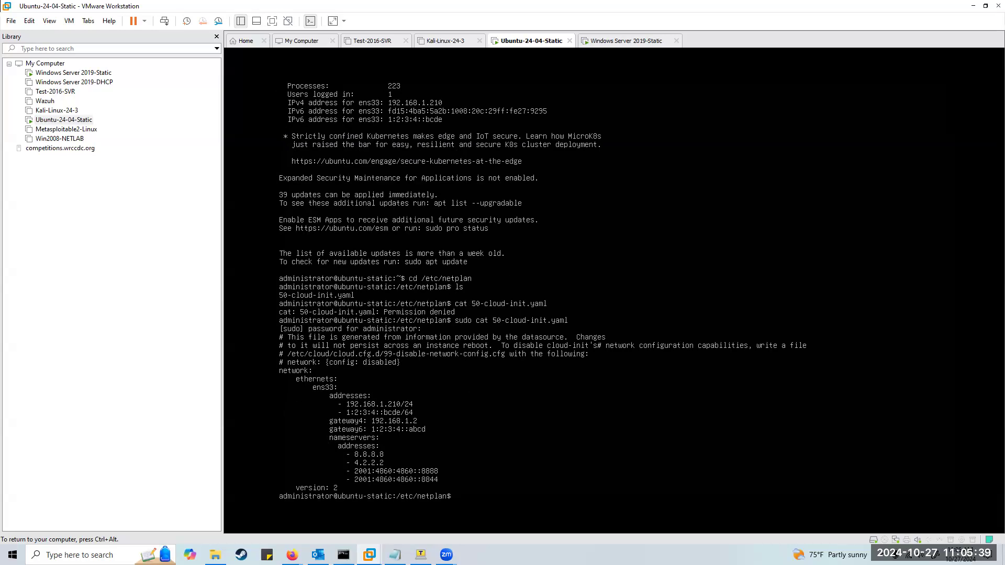
Try cls, then open 50-cloud-init.yaml in nano without sudo, which gets Permission denied.
{"action": "type", "text": "cls"}
{"action": "key", "text": "Return"}
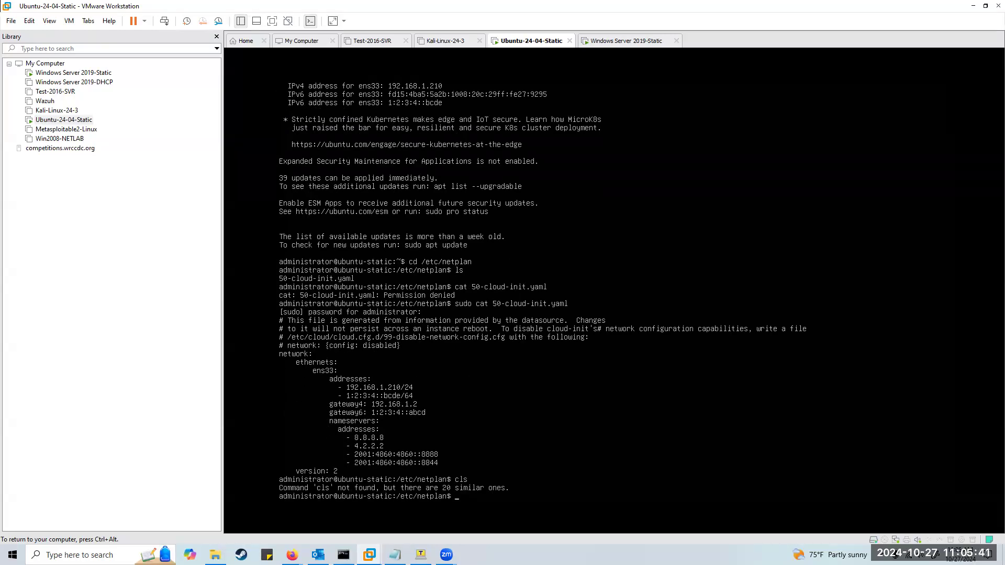
{"action": "key", "text": "ctrl+alt"}
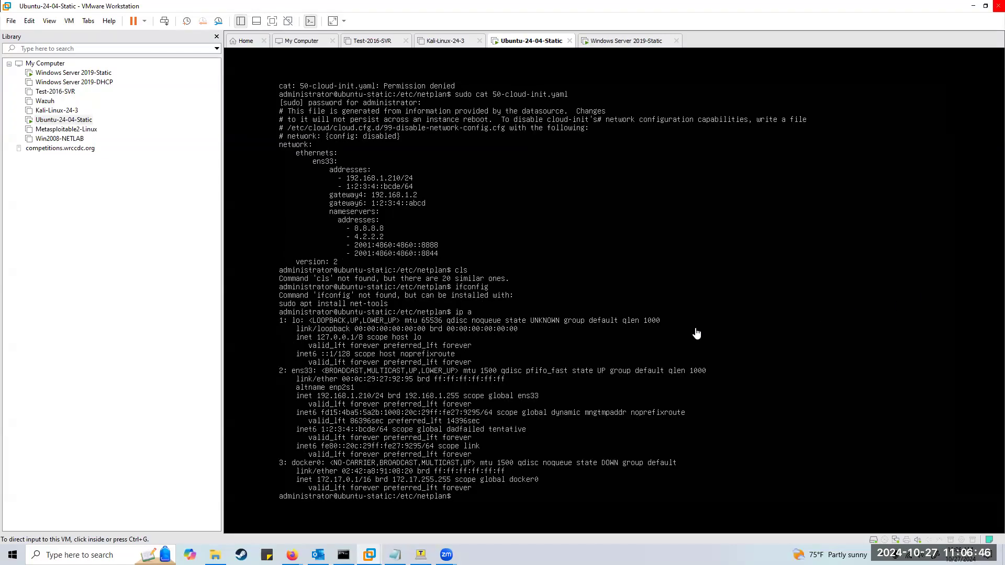
{"action": "left_click", "coordinate": [697, 333]}
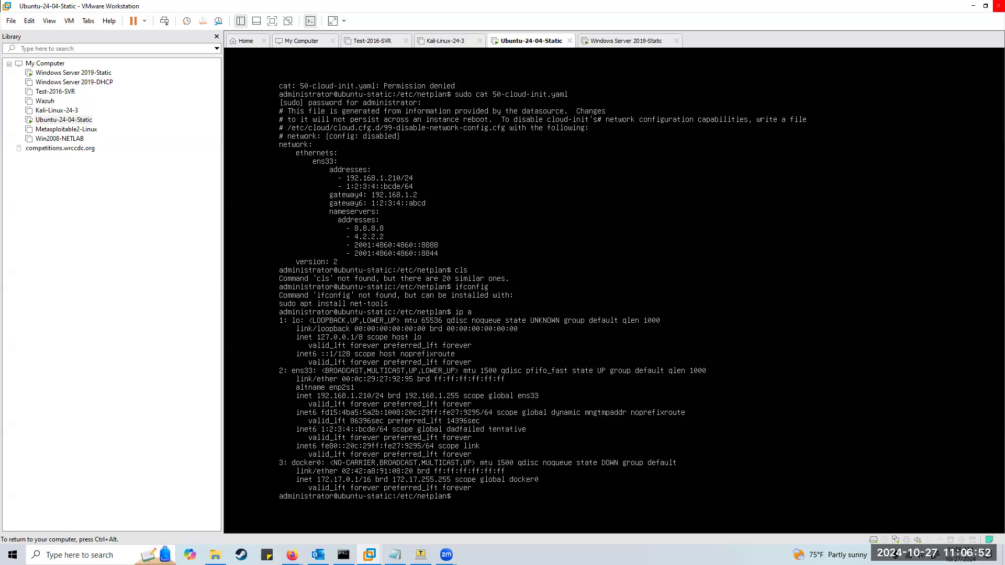
{"action": "type", "text": "nano 50"}
{"action": "key", "text": "Tab"}
{"action": "key", "text": "Return"}
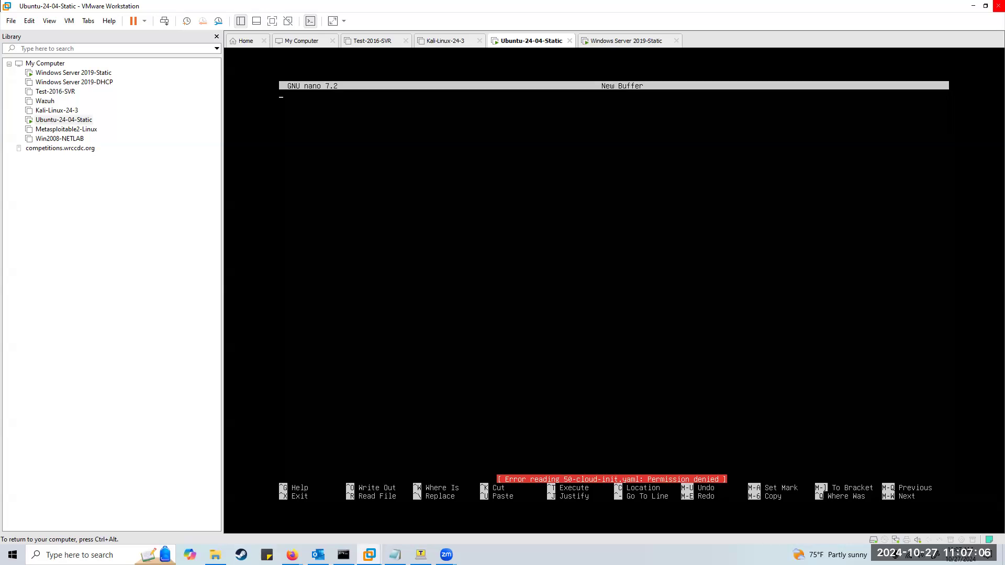
Reopen 50-cloud-init.yaml with sudo nano to review its IPv6 settings, then exit.
{"action": "key", "text": "ctrl+x"}
{"action": "key", "text": "Up"}
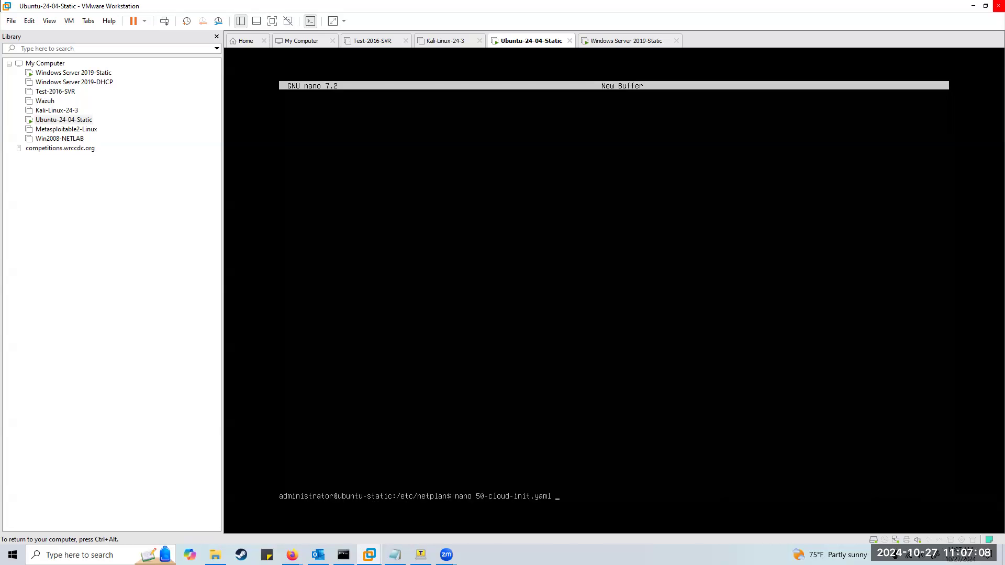
{"action": "key", "text": "Left"}
{"action": "key", "text": "Left"}
{"action": "key", "text": "Left"}
{"action": "key", "text": "Left"}
{"action": "key", "text": "Left"}
{"action": "key", "text": "Left"}
{"action": "key", "text": "Left"}
{"action": "key", "text": "Left"}
{"action": "key", "text": "Left"}
{"action": "key", "text": "Left"}
{"action": "key", "text": "Left"}
{"action": "key", "text": "Left"}
{"action": "type", "text": "sudo"}
{"action": "key", "text": "Return"}
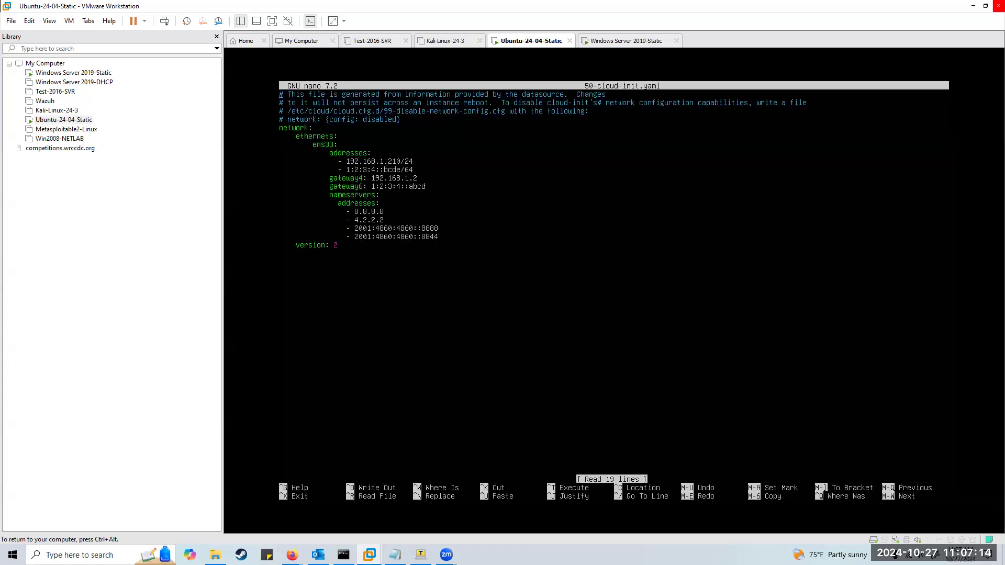
{"action": "key", "text": "ctrl+alt"}
{"action": "left_click", "coordinate": [276, 163]}
{"action": "left_click", "coordinate": [359, 73]}
{"action": "key", "text": "ctrl+x"}
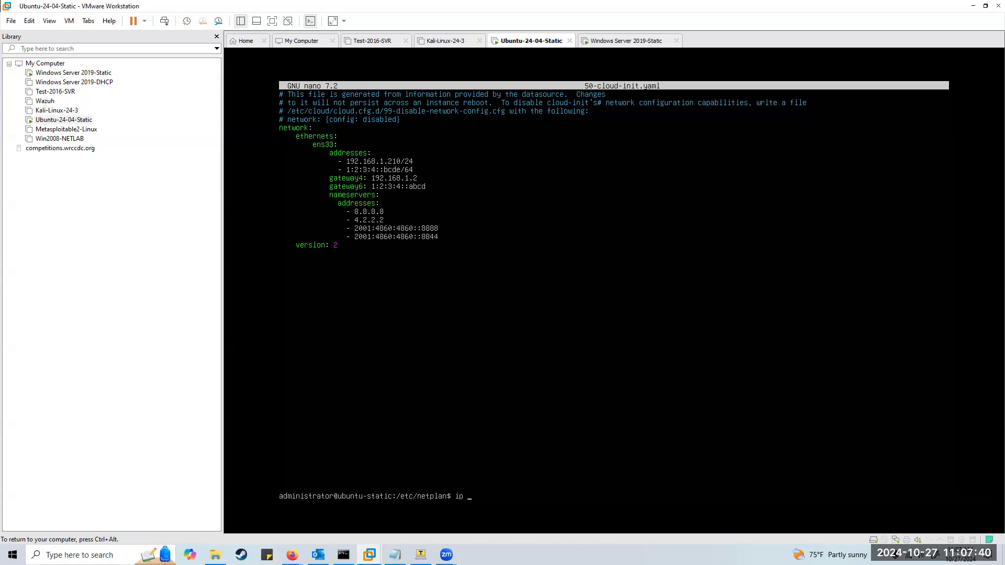
List interface addresses with ip a and reopen the netplan file in sudo nano.
{"action": "type", "text": "ip a"}
{"action": "key", "text": "Return"}
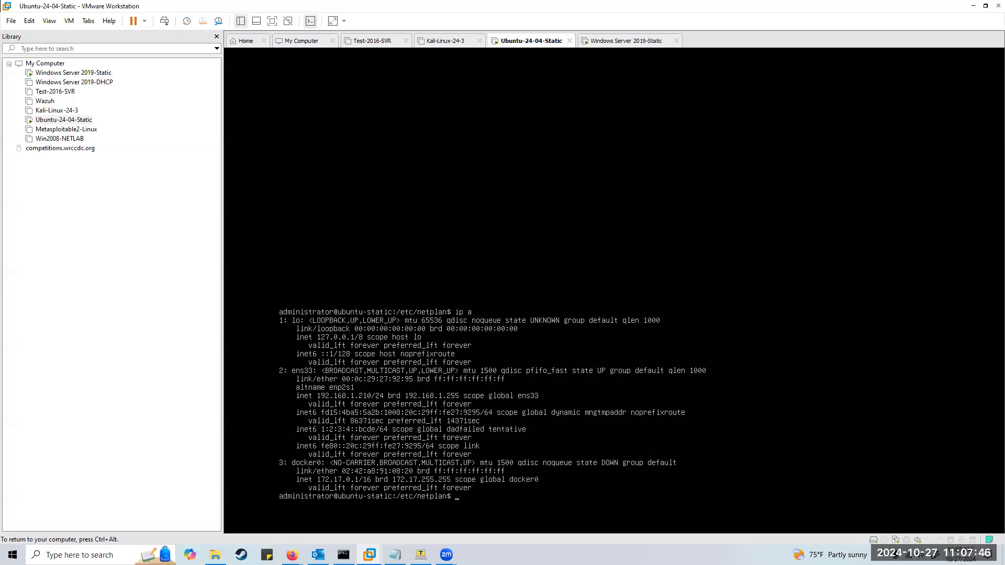
{"action": "type", "text": "sudo nano 50"}
{"action": "key", "text": "Tab"}
{"action": "key", "text": "Return"}
Compare the file with the Notepad copy, exit nano, and log out of Ubuntu.
{"action": "key", "text": "ctrl+alt"}
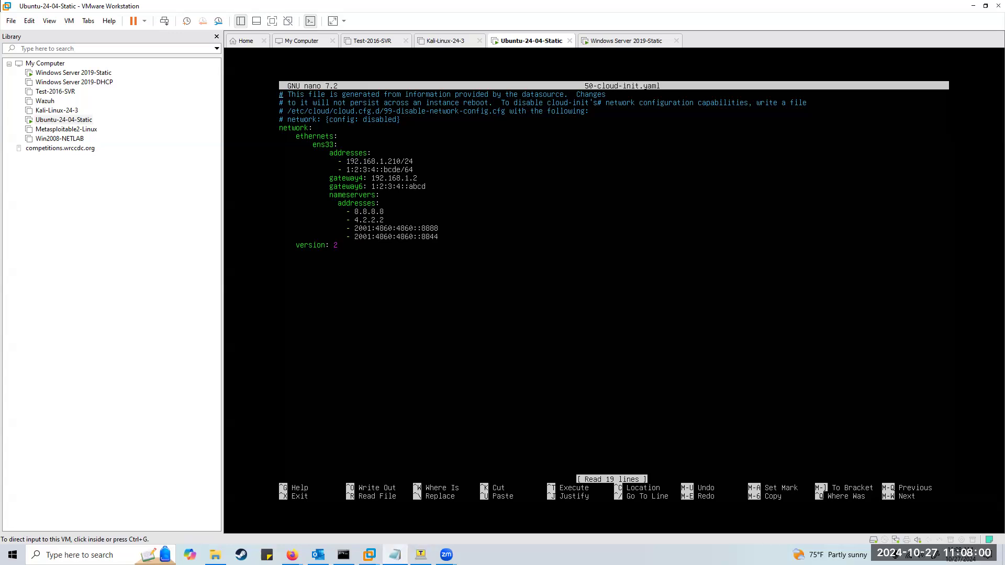
{"action": "left_click_drag", "start_coordinate": [712, 107], "coordinate": [712, 106]}
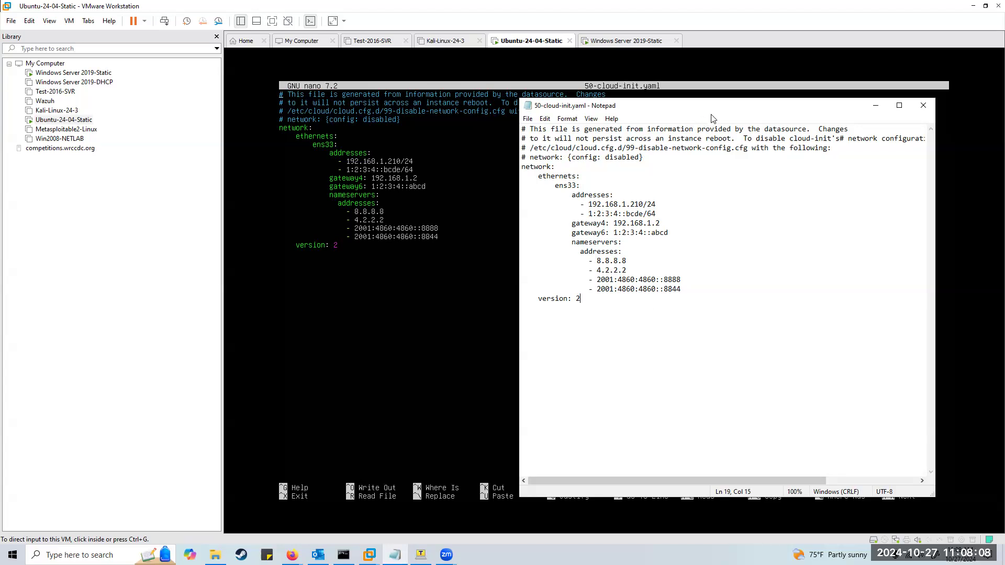
{"action": "left_click_drag", "start_coordinate": [712, 106], "coordinate": [1004, 106]}
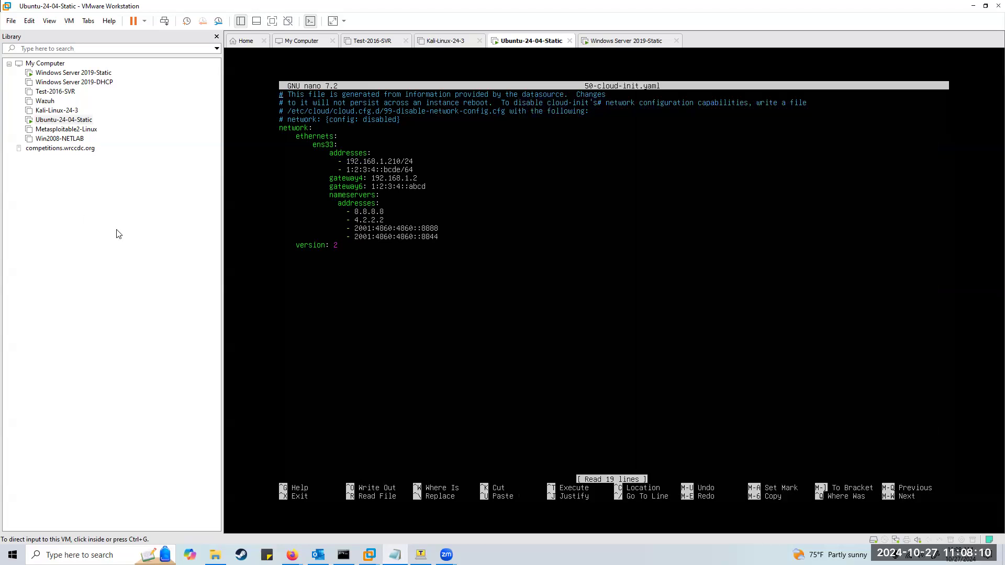
{"action": "left_click", "coordinate": [442, 293]}
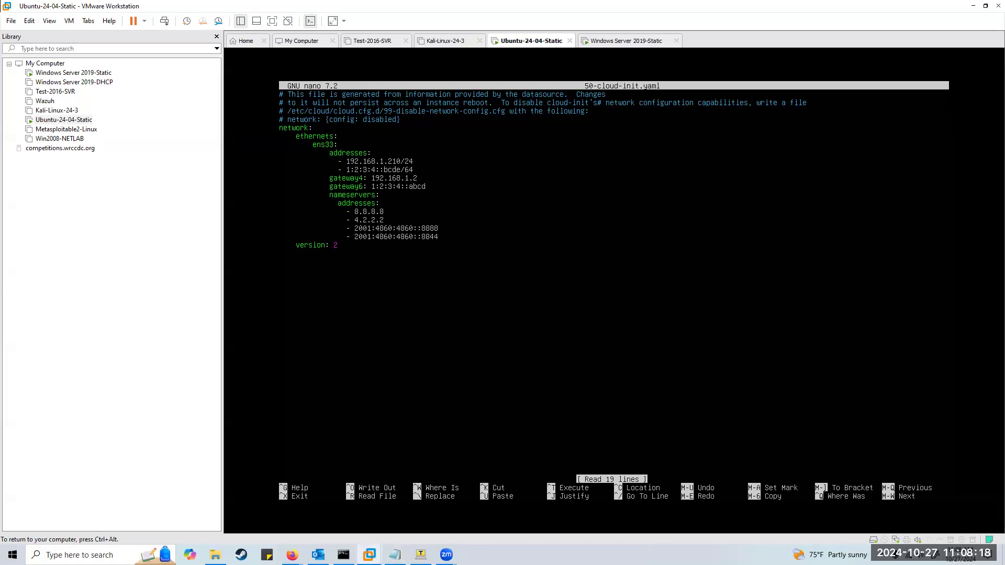
{"action": "key", "text": "ctrl+x"}
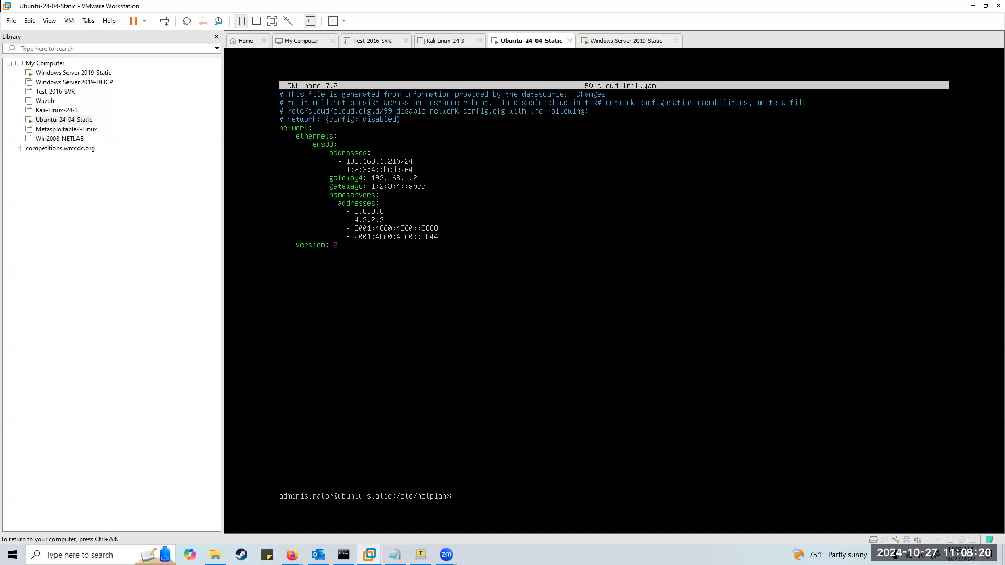
{"action": "type", "text": "exit"}
{"action": "key", "text": "Return"}
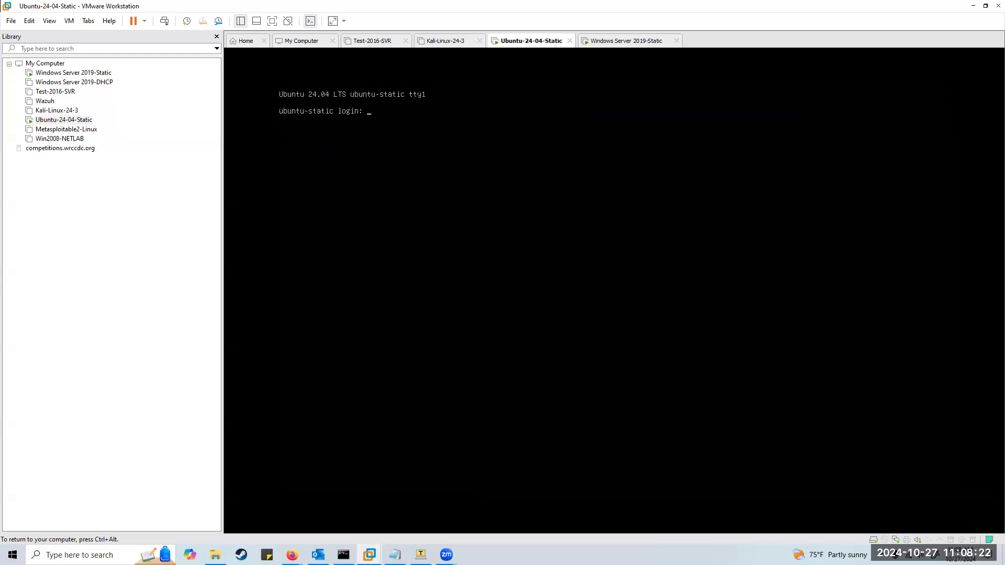
{"action": "key", "text": "ctrl+alt"}
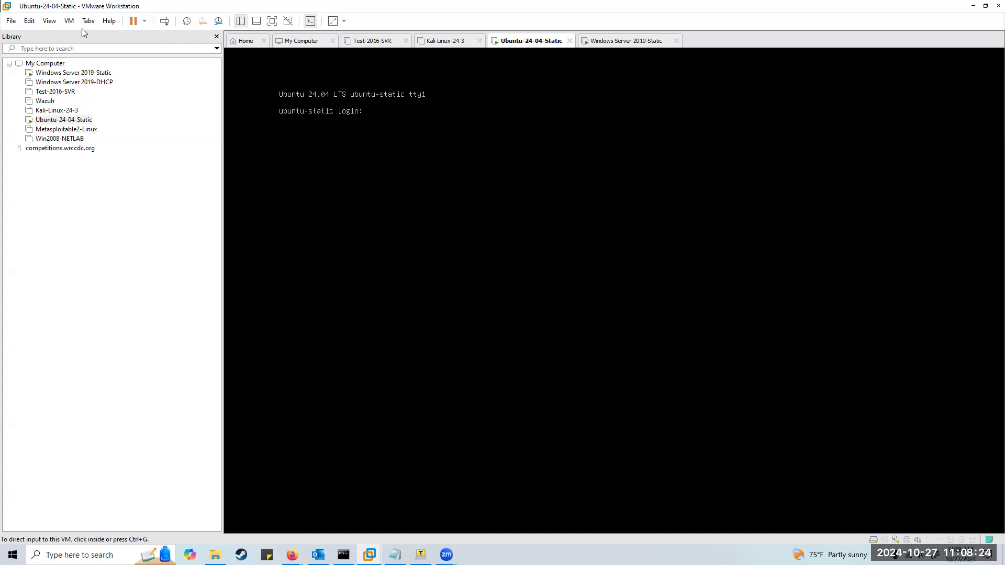
{"action": "left_click", "coordinate": [29, 22]}
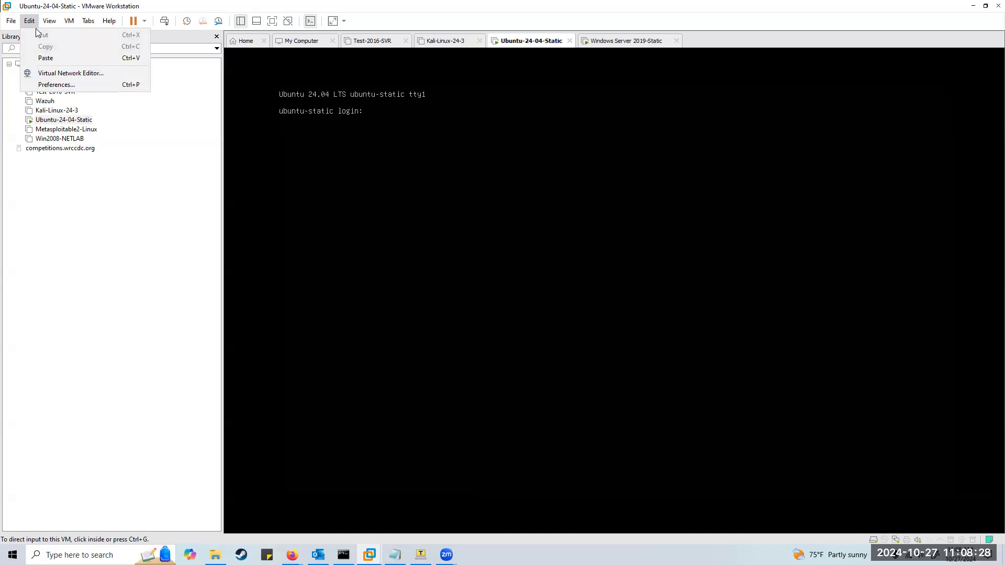
{"action": "left_click", "coordinate": [57, 74]}
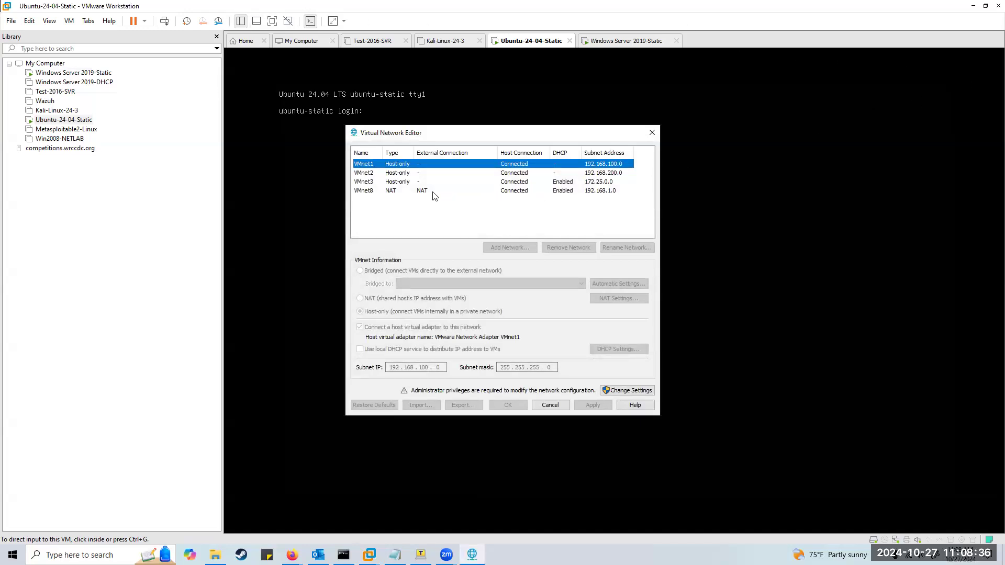
{"action": "left_click", "coordinate": [409, 192]}
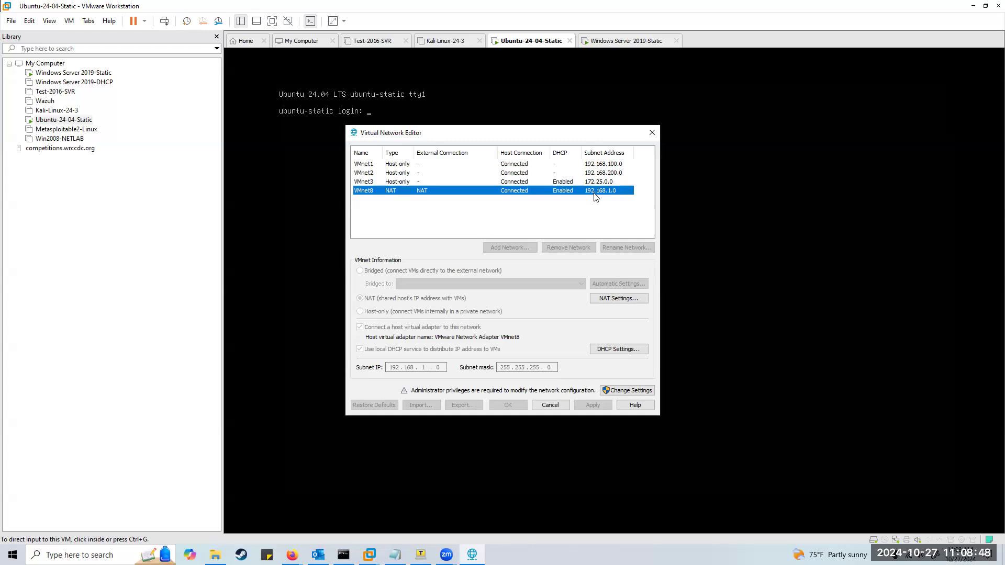
{"action": "left_click", "coordinate": [626, 391]}
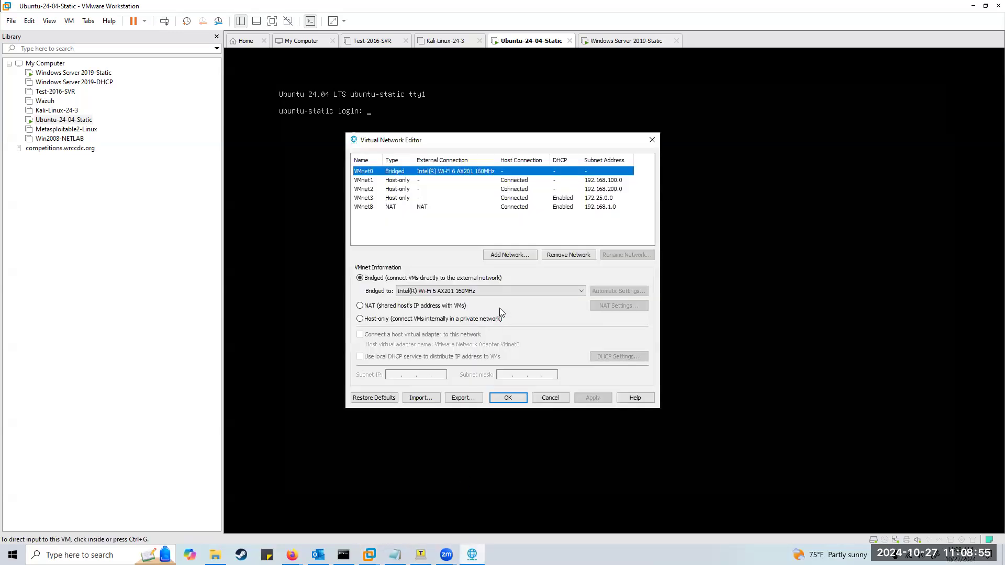
{"action": "left_click", "coordinate": [420, 208]}
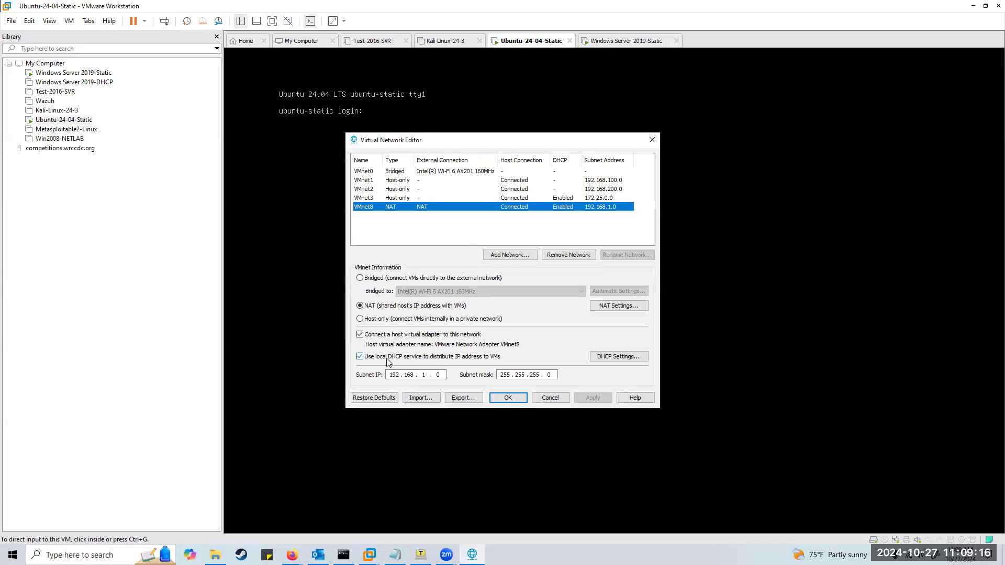
{"action": "left_click", "coordinate": [515, 399]}
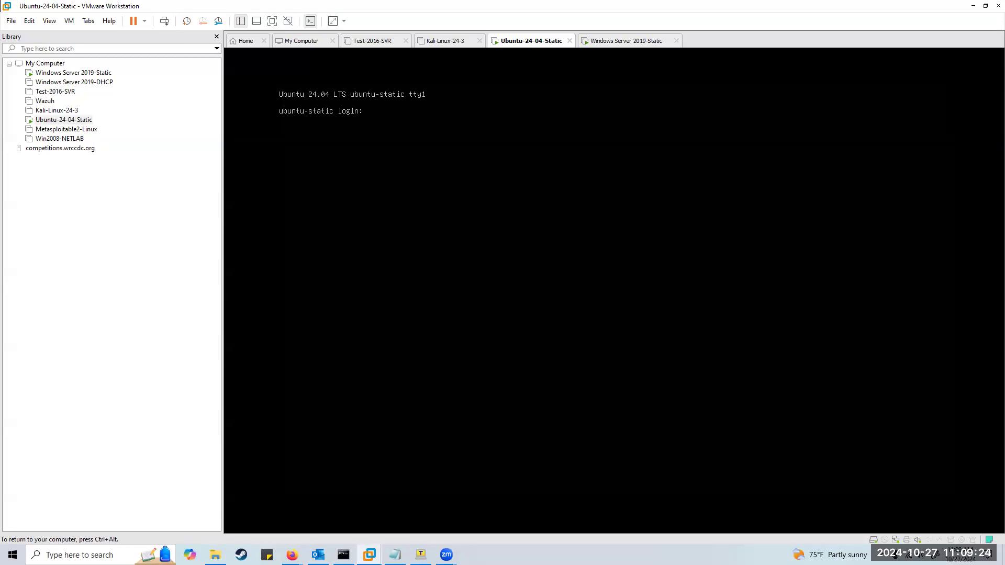
Switch to the Windows Server 2019-Static VM, then bring the Canvas M09 IPv6 assignment page forward.
{"action": "key", "text": "ctrl+alt"}
{"action": "mouse_move", "coordinate": [369, 554]}
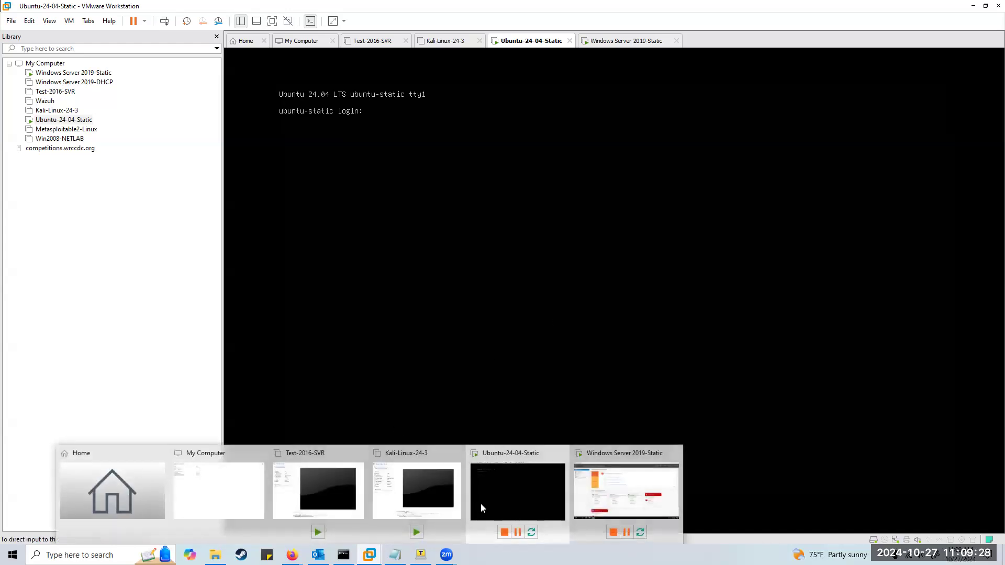
{"action": "left_click", "coordinate": [623, 500]}
{"action": "left_click", "coordinate": [732, 168]}
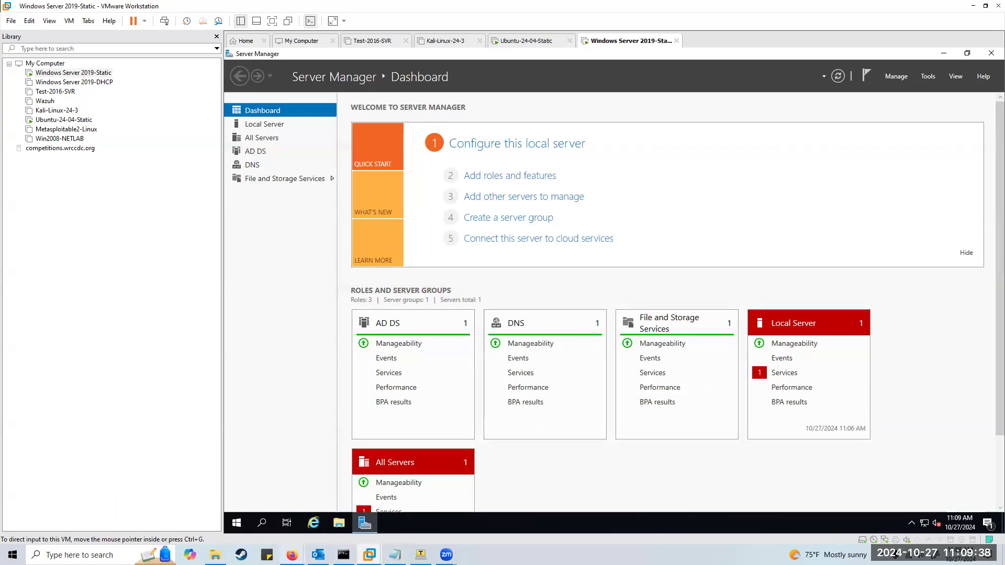
{"action": "mouse_move", "coordinate": [292, 555]}
{"action": "left_click", "coordinate": [212, 515]}
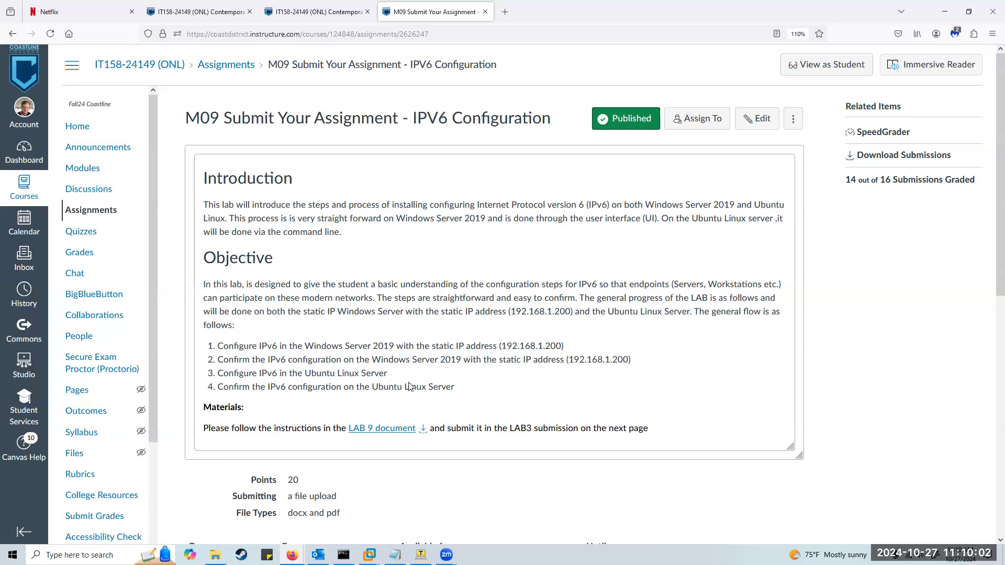
Open the LAB 9 document preview and scroll to the 'Configuring IPv6 on Windows Server 2019' steps.
{"action": "left_click", "coordinate": [382, 429]}
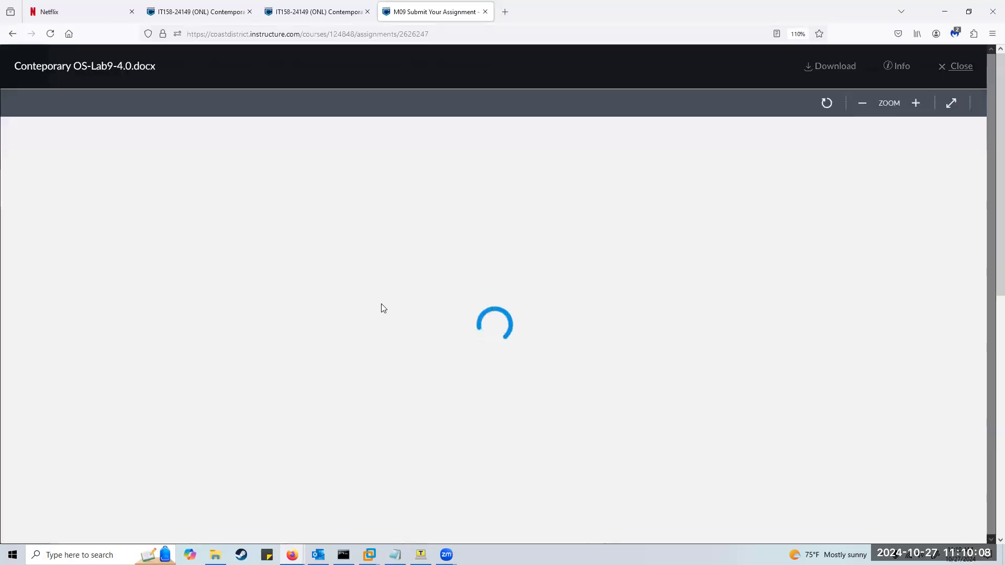
{"action": "scroll", "coordinate": [600, 307], "scroll_direction": "down", "scroll_amount": 20}
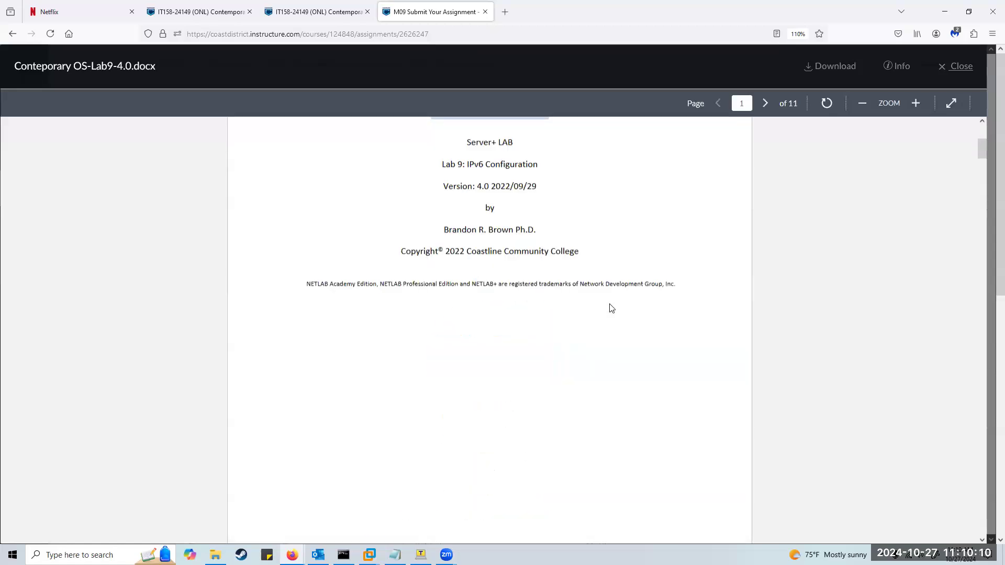
{"action": "scroll", "coordinate": [671, 304], "scroll_direction": "down", "scroll_amount": 12}
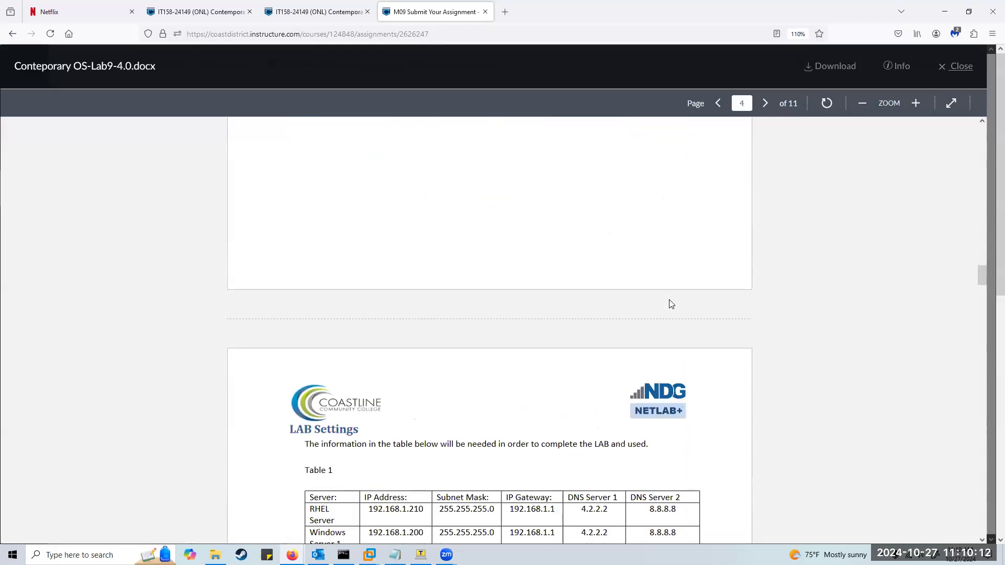
{"action": "scroll", "coordinate": [670, 301], "scroll_direction": "up", "scroll_amount": 3}
{"action": "scroll", "coordinate": [670, 301], "scroll_direction": "down", "scroll_amount": 10}
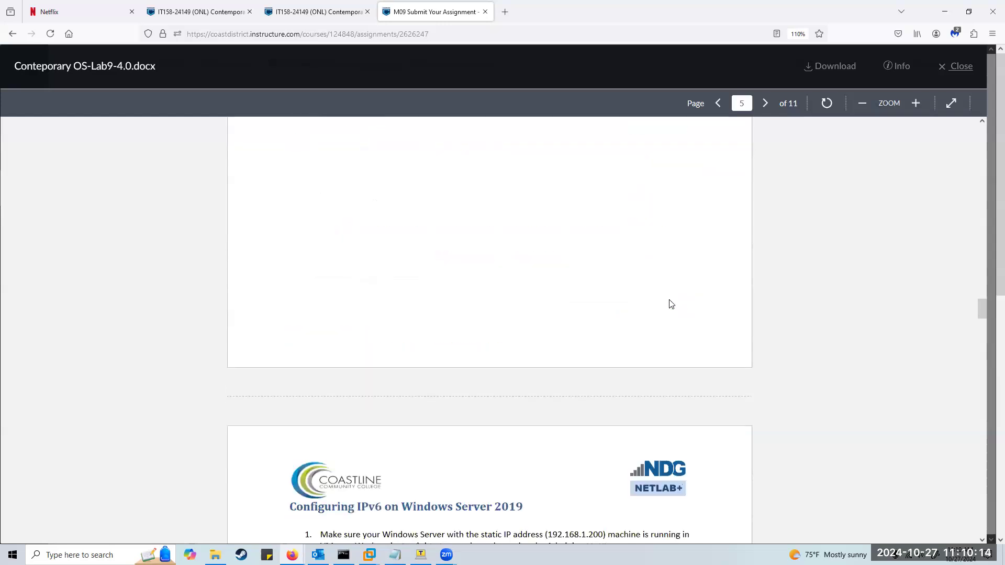
{"action": "scroll", "coordinate": [669, 301], "scroll_direction": "up", "scroll_amount": 3}
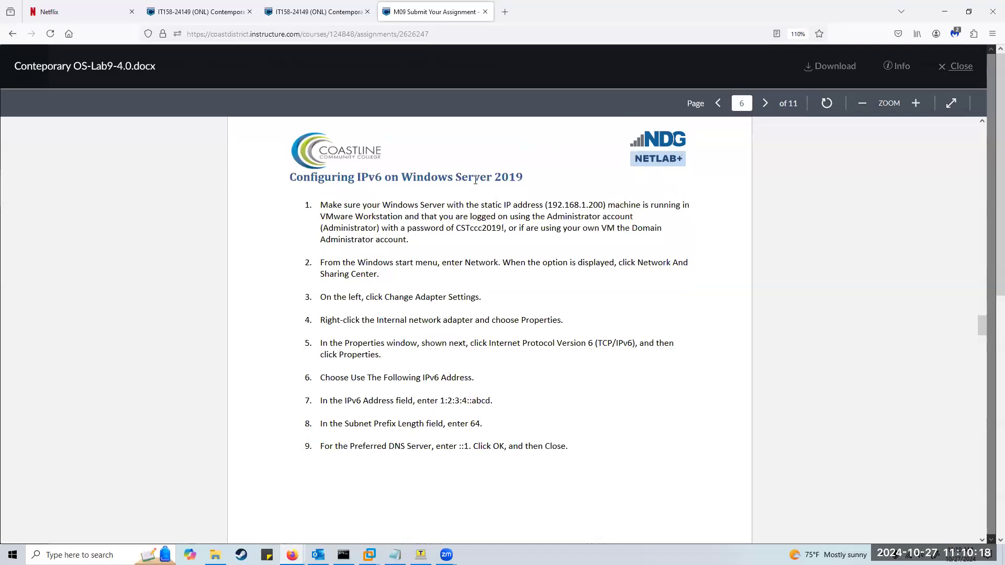
Open Ethernet0's adapter Properties on the Windows Server VM via the Network and Sharing Center.
{"action": "mouse_move", "coordinate": [369, 554]}
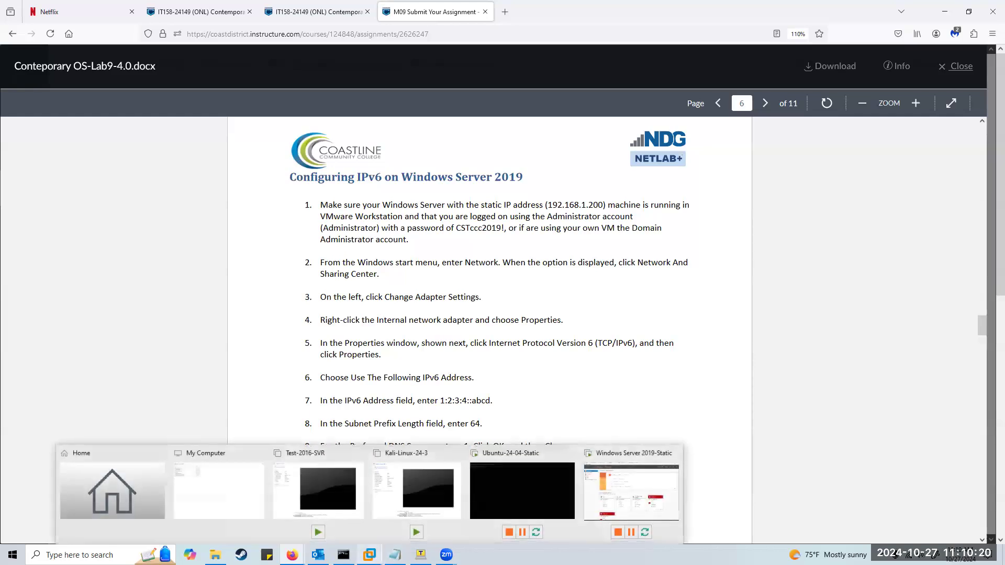
{"action": "left_click", "coordinate": [649, 505]}
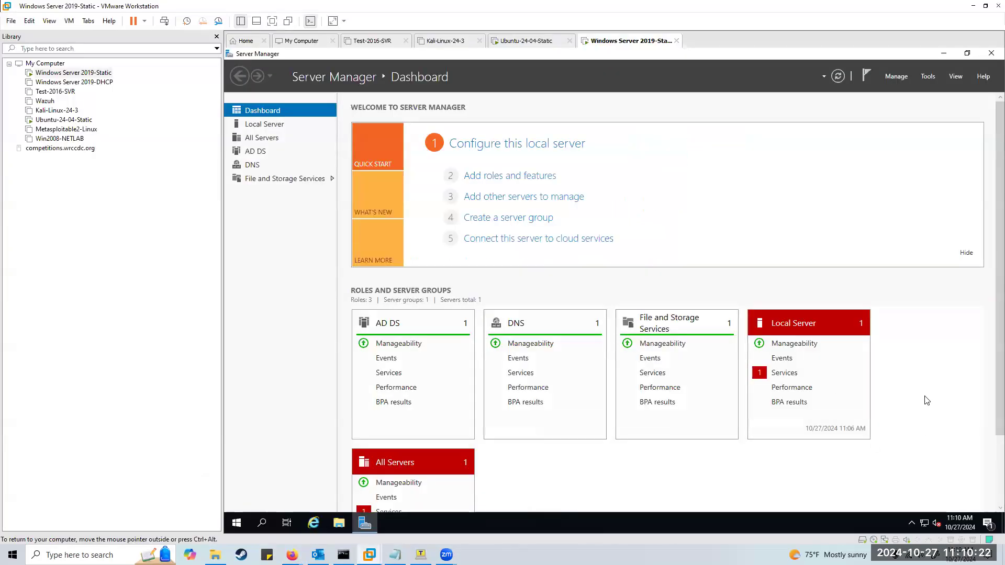
{"action": "left_click", "coordinate": [925, 528]}
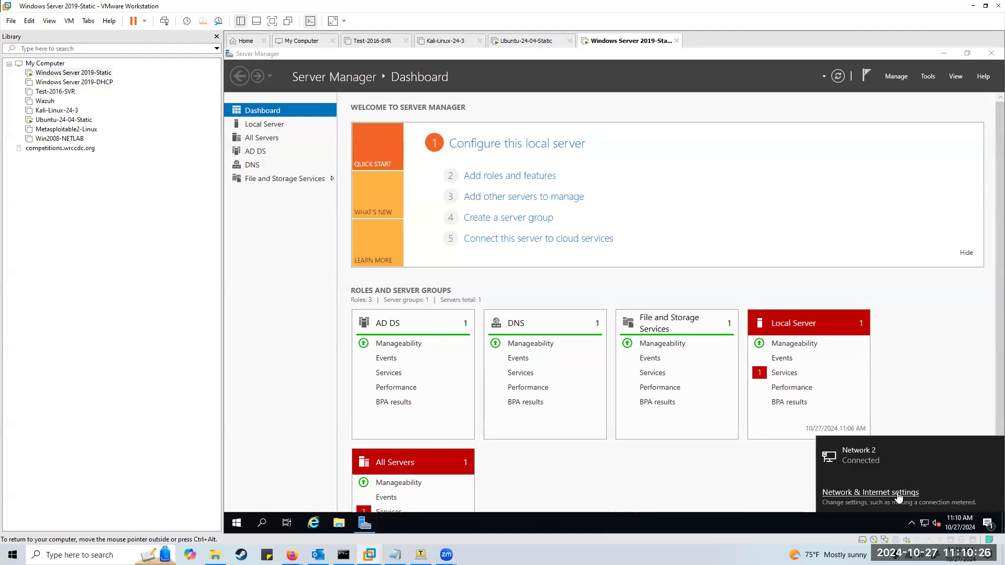
{"action": "left_click", "coordinate": [898, 497]}
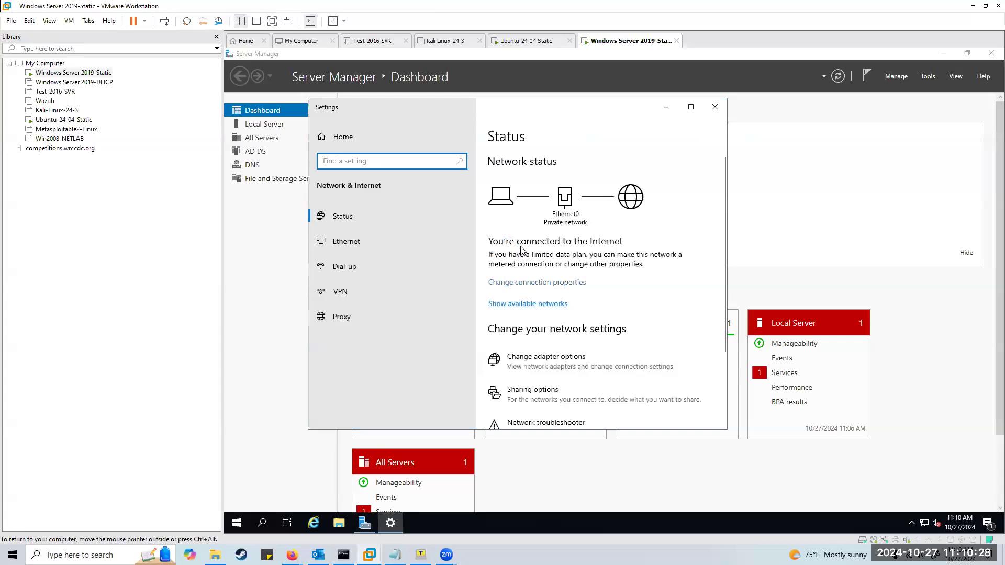
{"action": "left_click", "coordinate": [361, 243]}
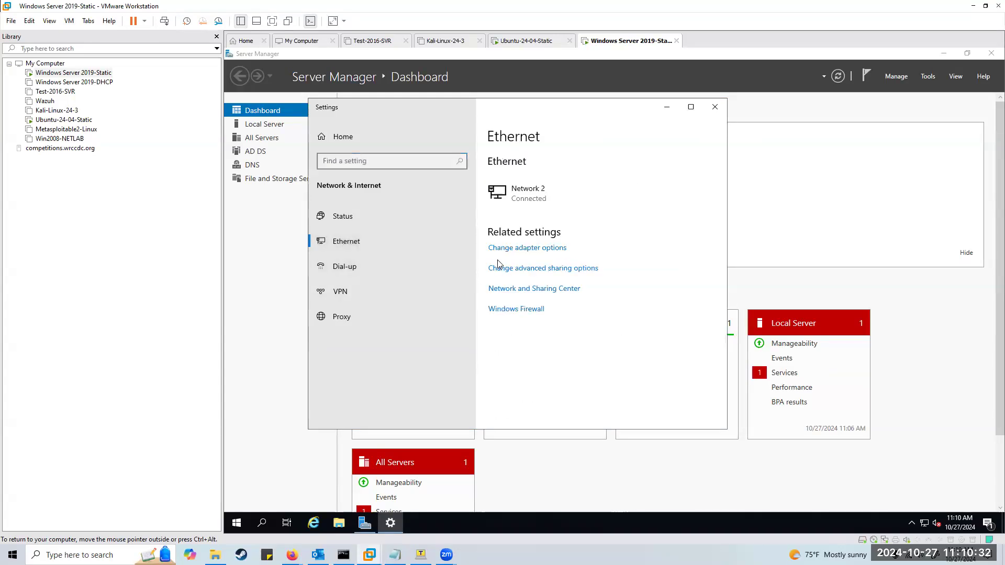
{"action": "left_click", "coordinate": [542, 289]}
{"action": "left_click", "coordinate": [389, 194]}
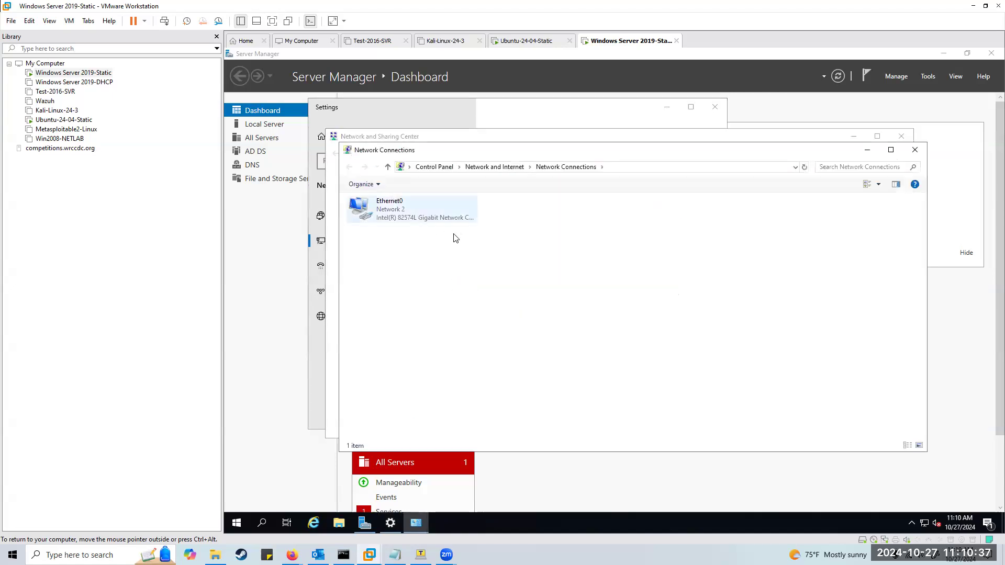
{"action": "right_click", "coordinate": [390, 215]}
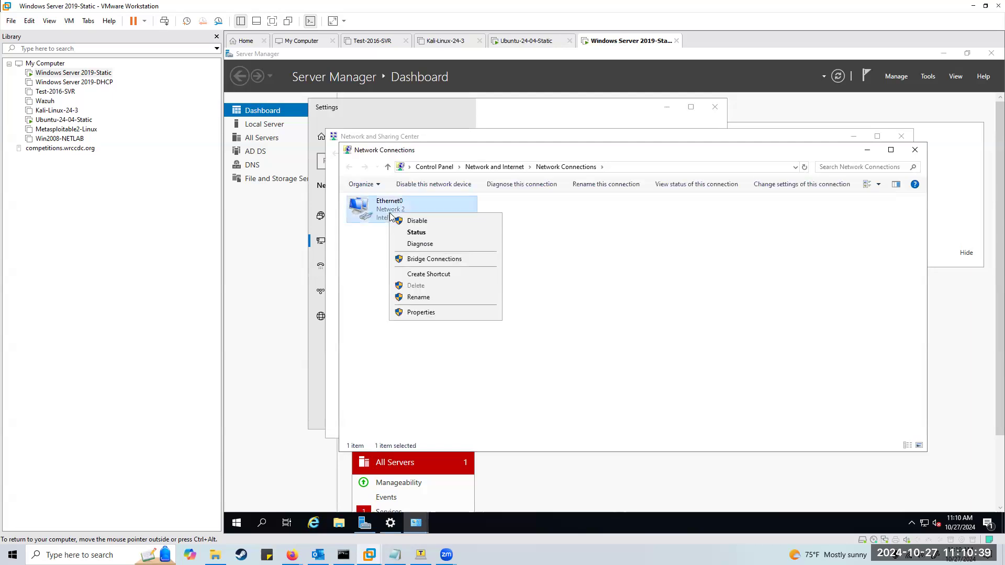
{"action": "left_click", "coordinate": [431, 312]}
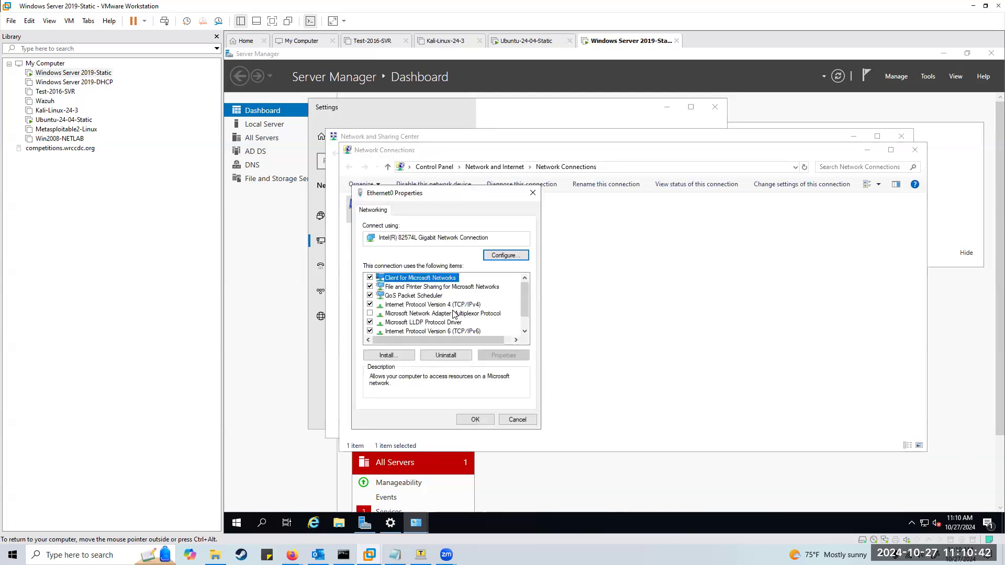
Check the static IPv4 settings, then open the Internet Protocol Version 6 properties.
{"action": "left_click", "coordinate": [454, 308]}
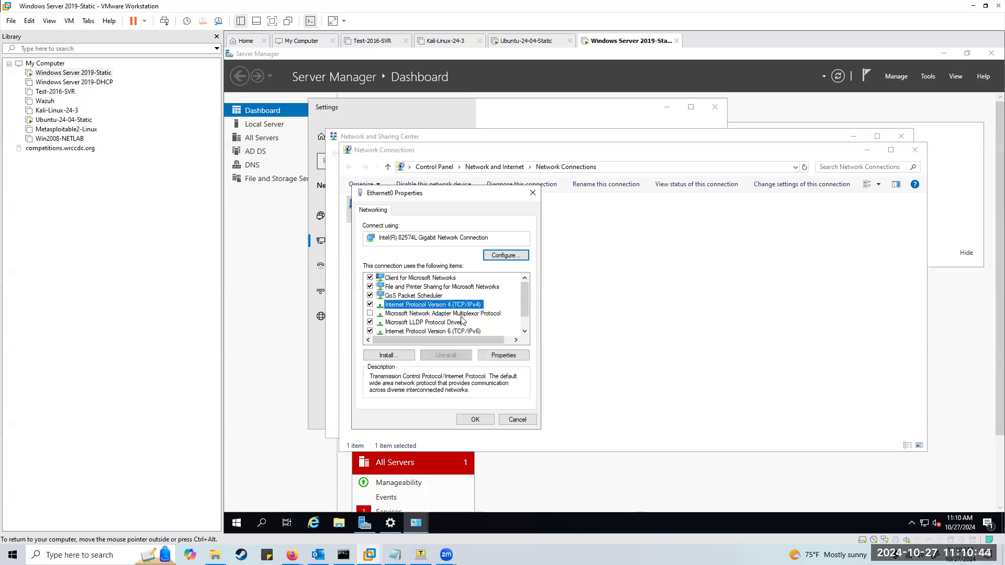
{"action": "left_click", "coordinate": [498, 356]}
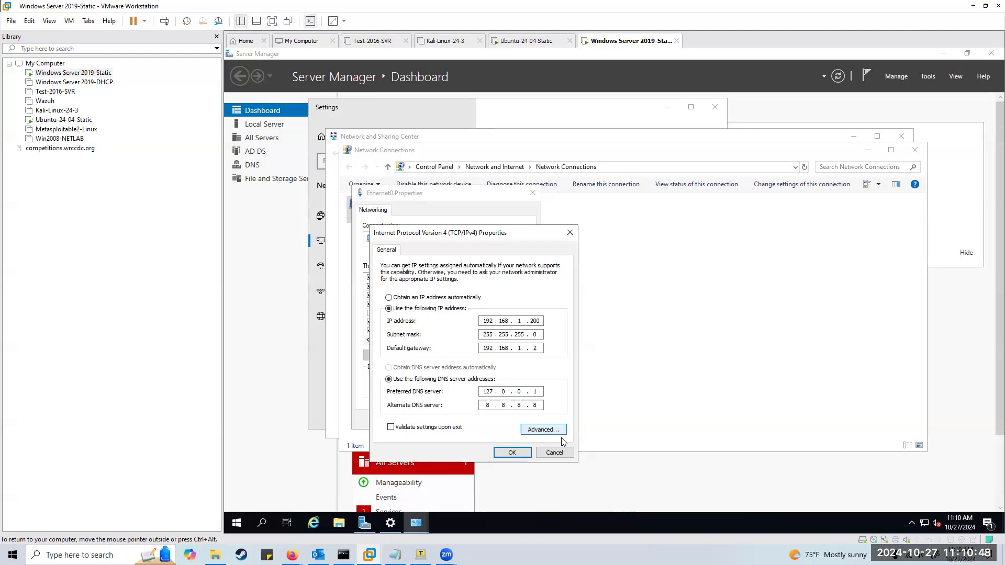
{"action": "left_click", "coordinate": [561, 453]}
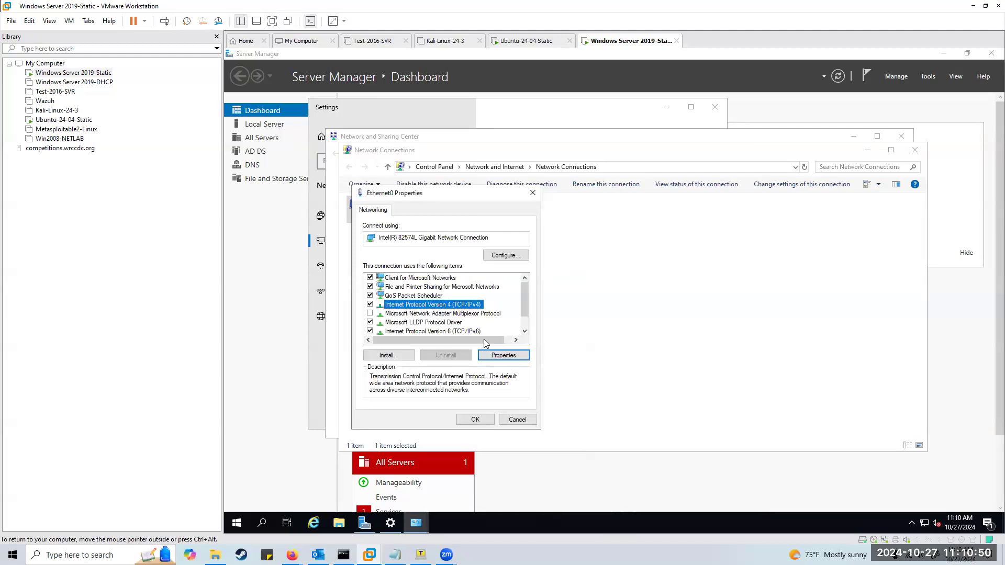
{"action": "left_click", "coordinate": [465, 331]}
{"action": "left_click", "coordinate": [506, 358]}
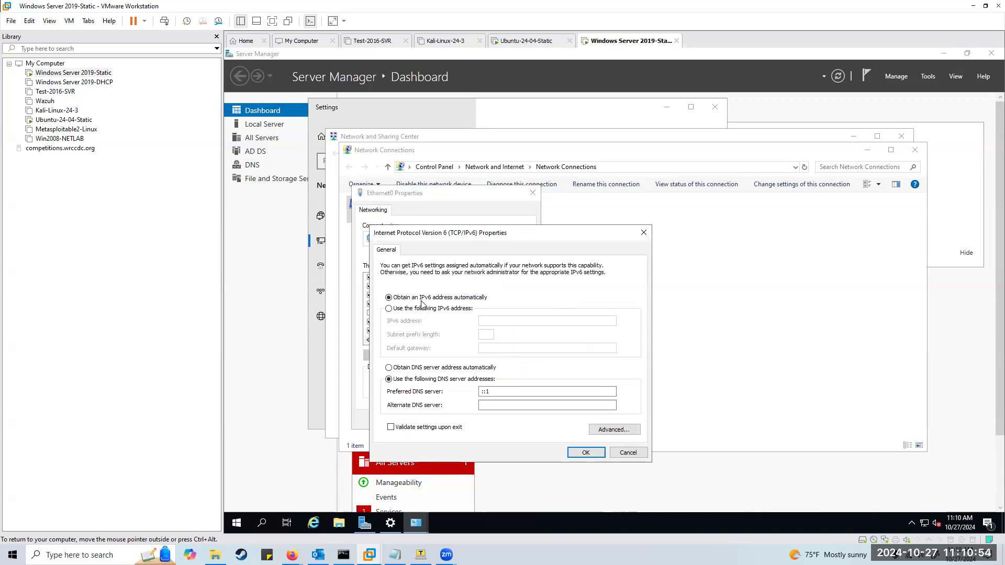
Choose 'Use the following IPv6 address' and consult the lab instructions document.
{"action": "left_click", "coordinate": [388, 309]}
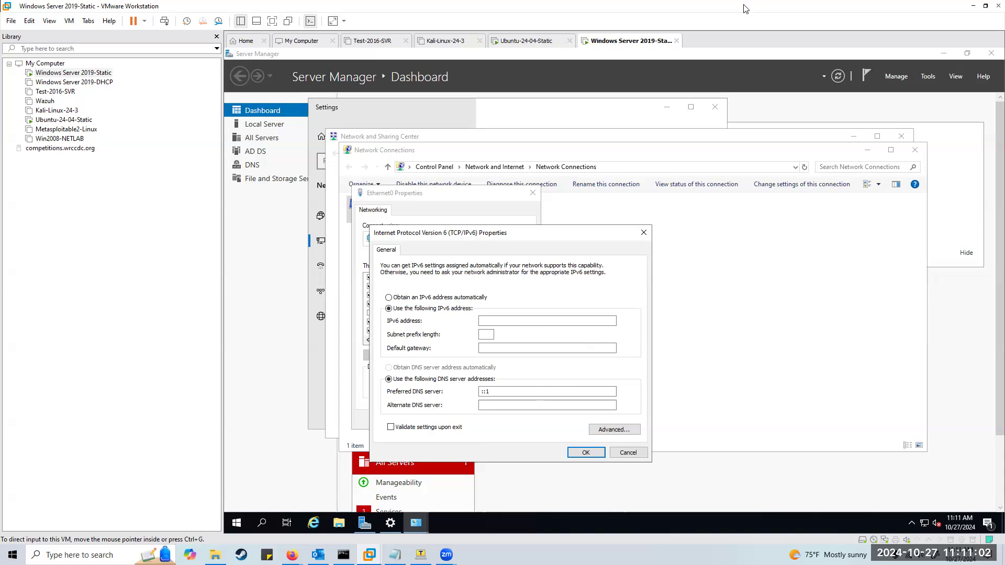
{"action": "double_click", "coordinate": [661, 6]}
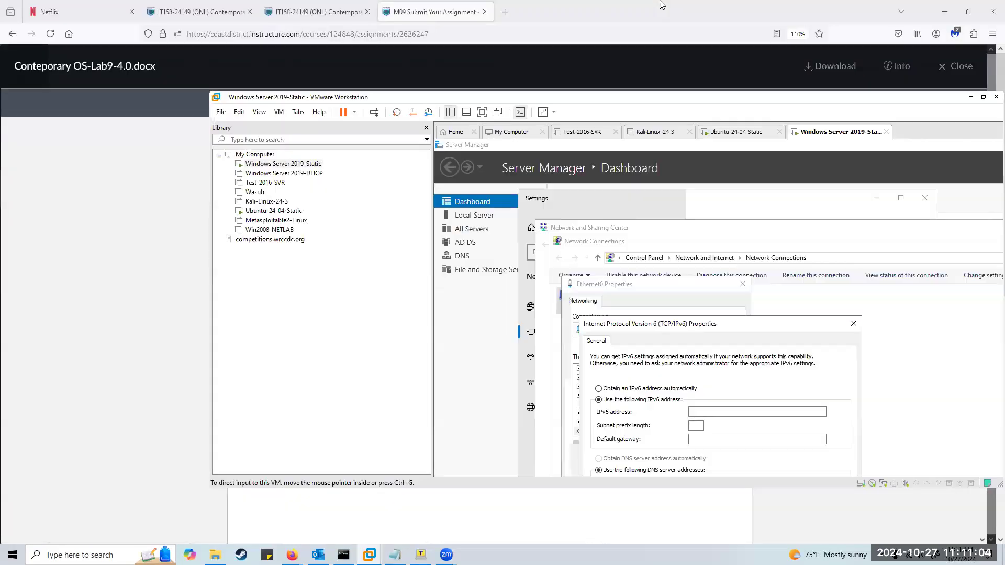
{"action": "left_click", "coordinate": [661, 7]}
{"action": "key", "text": "alt+Tab"}
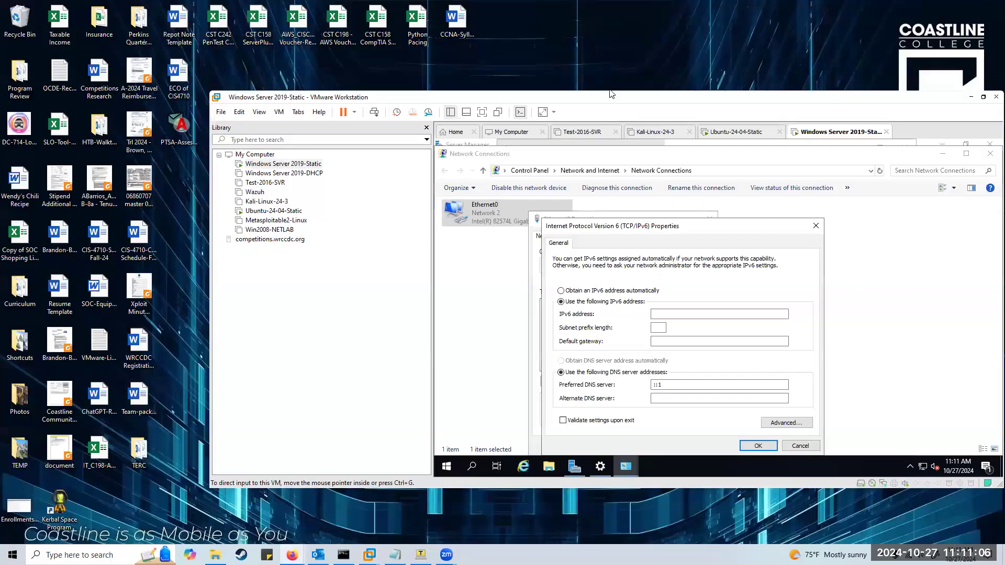
{"action": "double_click", "coordinate": [495, 93]}
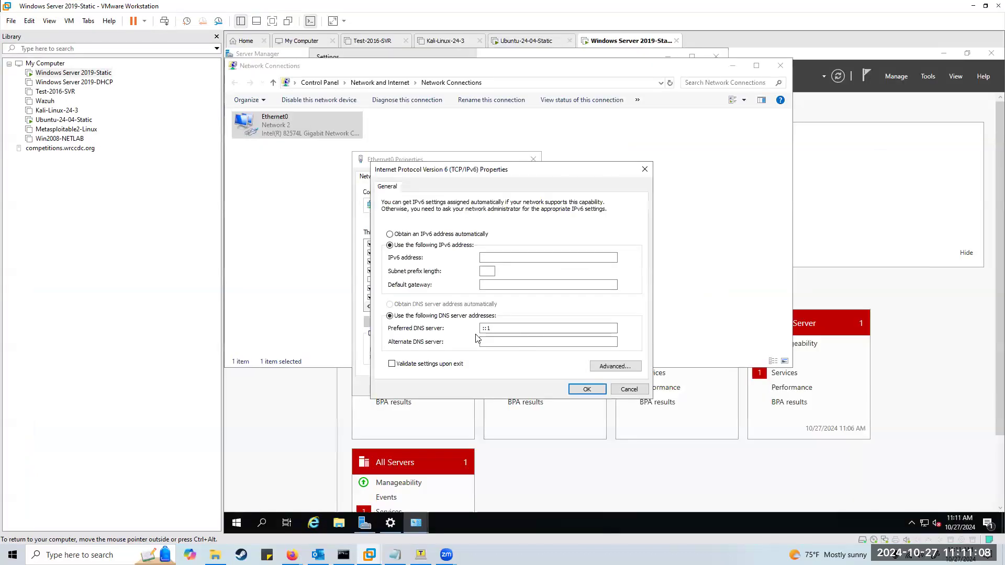
Enter IPv6 address 1:2:3:4::abcd with subnet prefix length 64.
{"action": "left_click", "coordinate": [502, 257]}
{"action": "type", "text": ":2:3:4::abcd"}
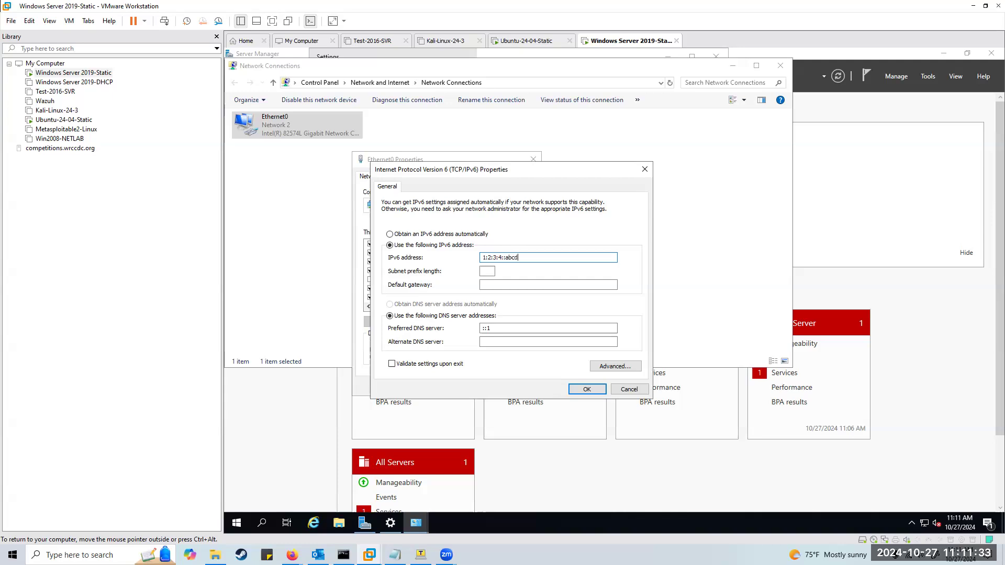
{"action": "key", "text": "ctrl+alt"}
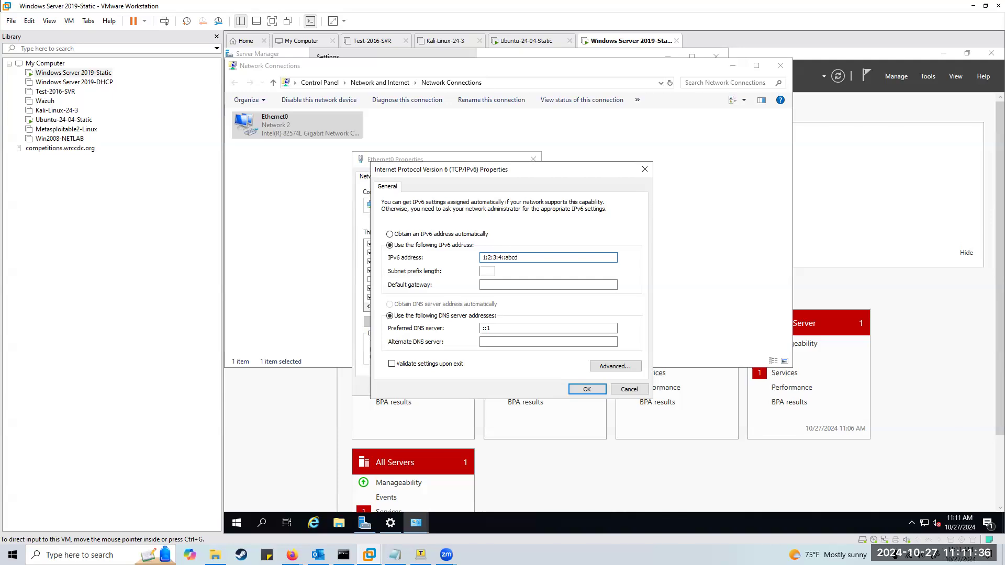
{"action": "left_click", "coordinate": [488, 271]}
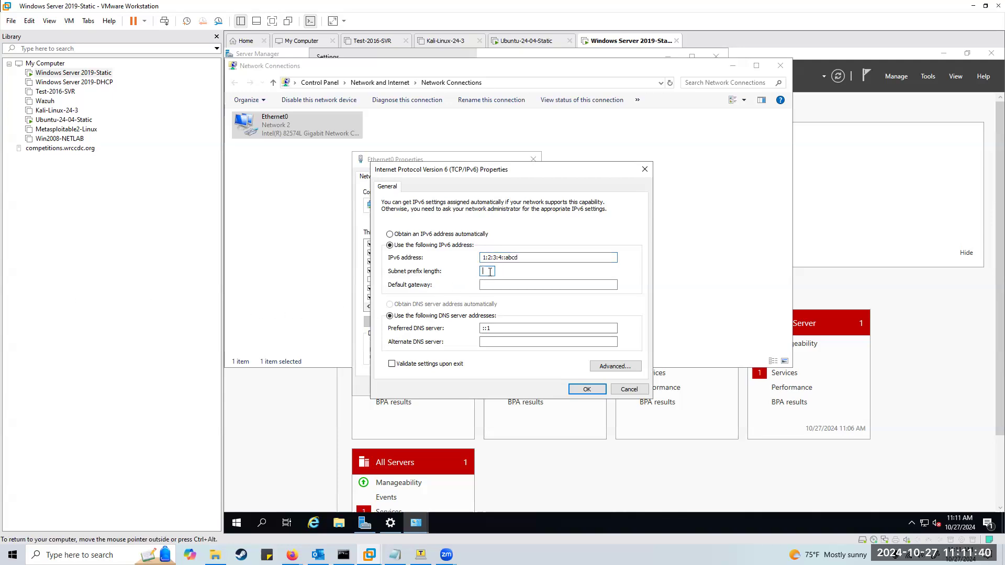
{"action": "type", "text": "64"}
{"action": "left_click", "coordinate": [521, 284]}
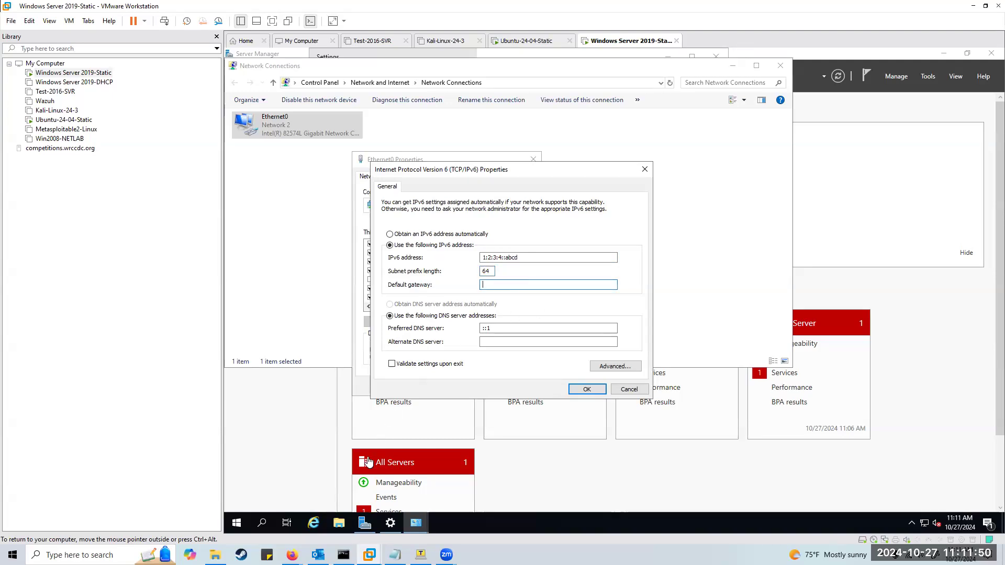
{"action": "left_click", "coordinate": [343, 554]}
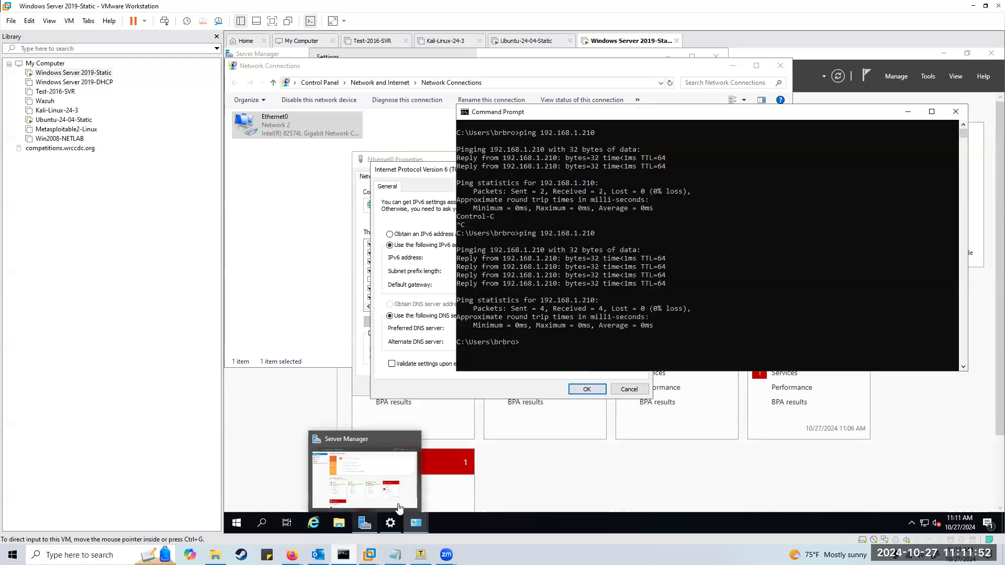
Run ipconfig /all | more on the host and page down to the VMnet8 adapter.
{"action": "left_click", "coordinate": [672, 300]}
{"action": "type", "text": "ipconfig /a;;"}
{"action": "key", "text": "BackSpace"}
{"action": "key", "text": "BackSpace"}
{"action": "type", "text": "ll | mo"}
{"action": "key", "text": "Return"}
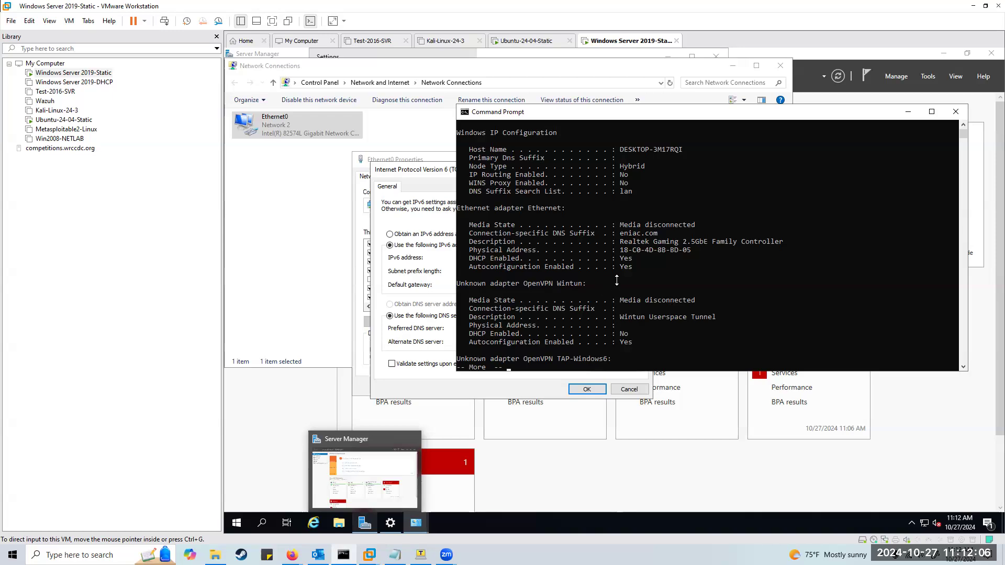
{"action": "scroll", "coordinate": [725, 272], "scroll_direction": "up", "scroll_amount": 1}
{"action": "scroll", "coordinate": [725, 272], "scroll_direction": "down", "scroll_amount": 6}
{"action": "key", "text": "Return"}
{"action": "key", "text": "Return"}
{"action": "key", "text": "Return"}
{"action": "key", "text": "Return"}
{"action": "key", "text": "Return"}
{"action": "key", "text": "Return"}
{"action": "key", "text": "Return"}
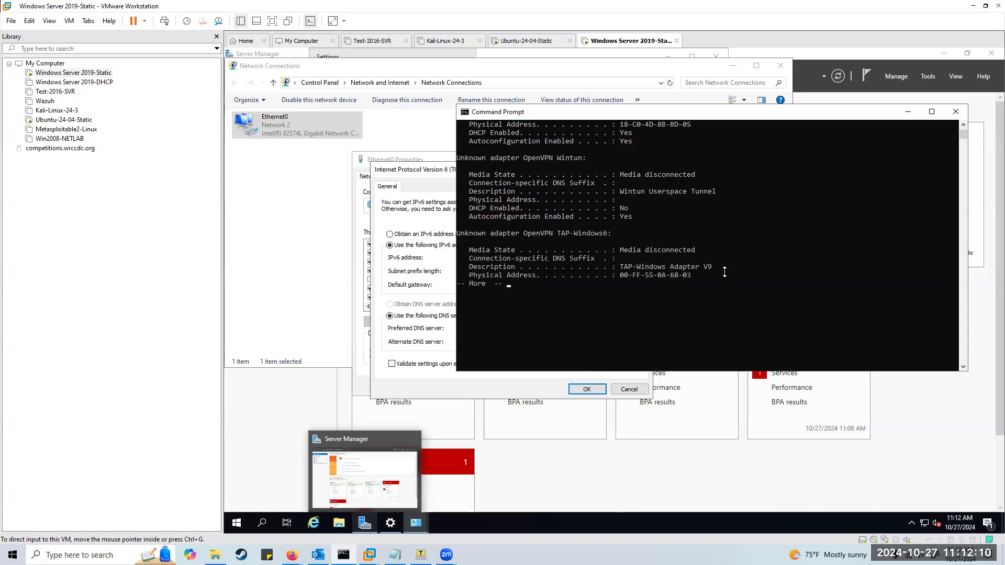
{"action": "key", "text": "Return"}
{"action": "key", "text": "Return"}
{"action": "key", "text": "Return"}
{"action": "key", "text": "Return"}
{"action": "key", "text": "Return"}
{"action": "key", "text": "Return"}
{"action": "key", "text": "Return"}
{"action": "key", "text": "Return"}
{"action": "key", "text": "Return"}
{"action": "key", "text": "Return"}
{"action": "key", "text": "Return"}
{"action": "key", "text": "Return"}
{"action": "key", "text": "Return"}
{"action": "key", "text": "Return"}
{"action": "key", "text": "Return"}
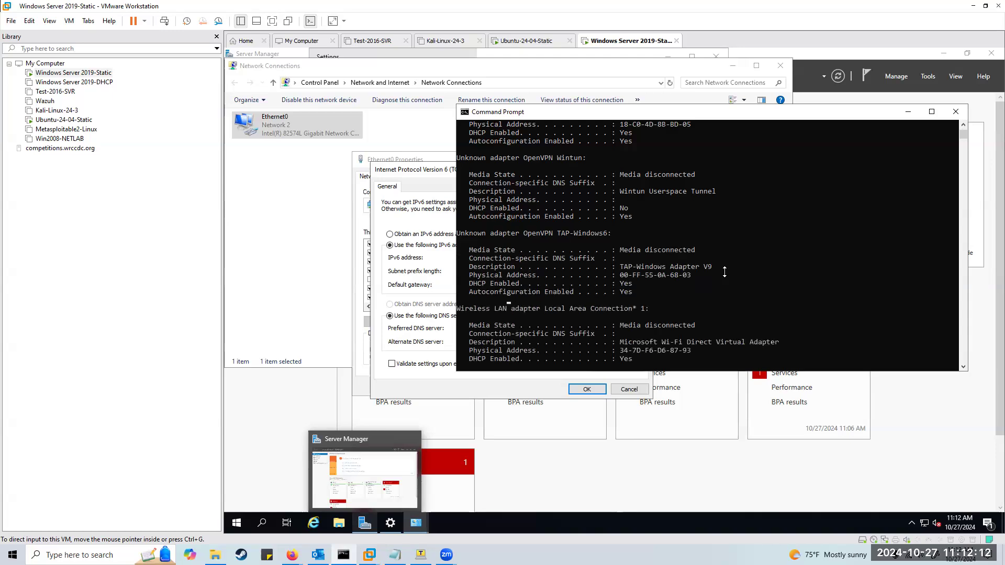
{"action": "key", "text": "Return"}
{"action": "key", "text": "Return"}
{"action": "key", "text": "Return"}
{"action": "key", "text": "Return"}
{"action": "key", "text": "Return"}
{"action": "key", "text": "Return"}
{"action": "key", "text": "Return"}
{"action": "key", "text": "Return"}
{"action": "key", "text": "Return"}
{"action": "key", "text": "Return"}
{"action": "key", "text": "Return"}
{"action": "key", "text": "Return"}
{"action": "key", "text": "Return"}
{"action": "key", "text": "Return"}
{"action": "key", "text": "Return"}
{"action": "key", "text": "Return"}
{"action": "key", "text": "Return"}
{"action": "key", "text": "Return"}
{"action": "key", "text": "Return"}
{"action": "key", "text": "Return"}
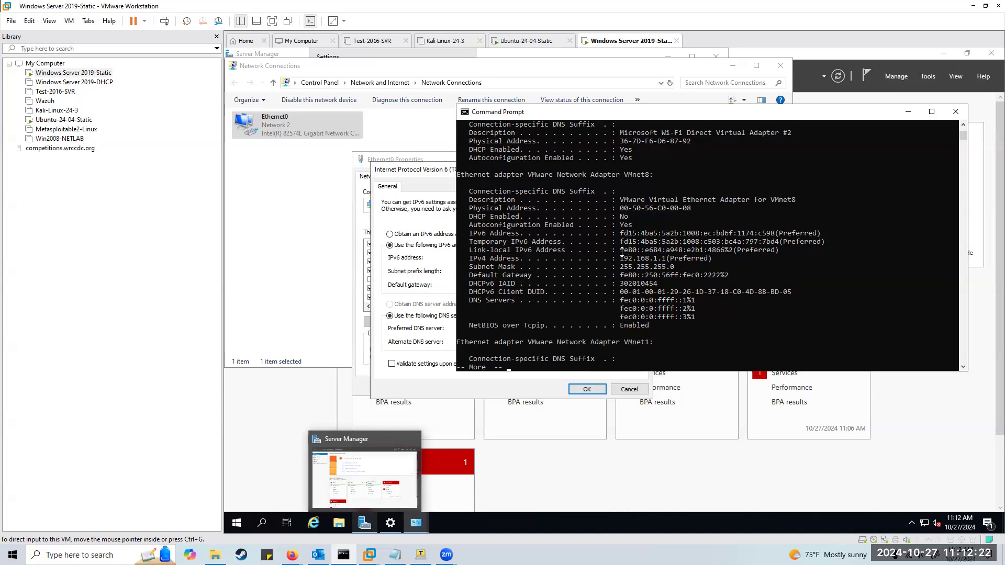
Start the IPv6 default gateway with fe80, matching the VMnet8 default gateway address.
{"action": "left_click_drag", "start_coordinate": [620, 250], "coordinate": [733, 251]}
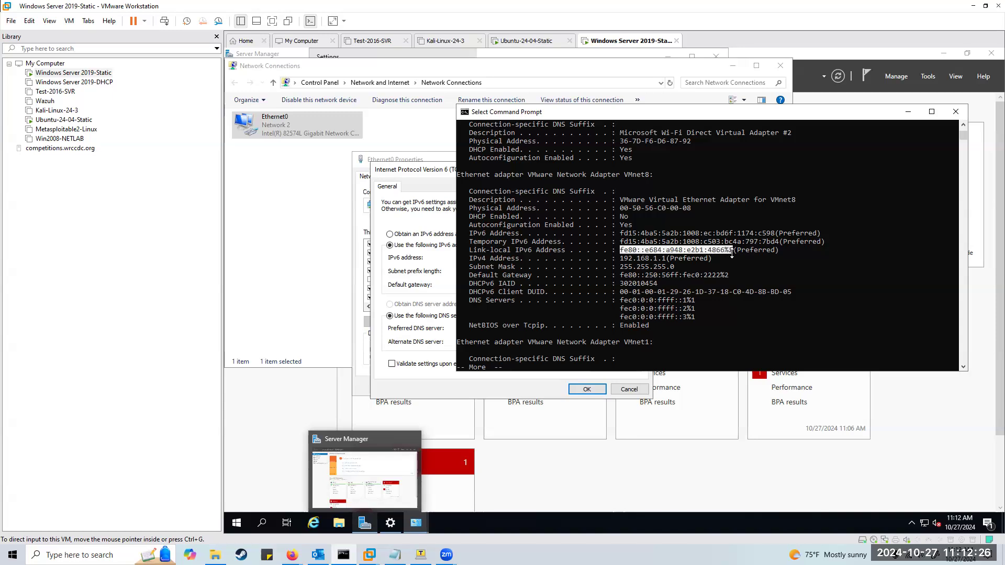
{"action": "left_click_drag", "start_coordinate": [660, 112], "coordinate": [0, 134]}
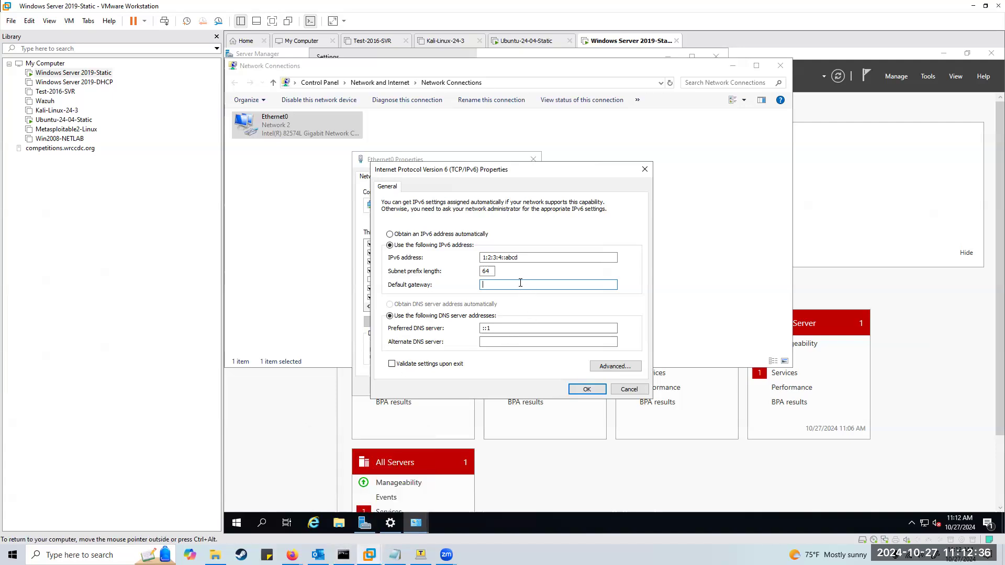
{"action": "type", "text": "fe80"}
{"action": "left_click_drag", "start_coordinate": [0, 136], "coordinate": [447, 133]}
{"action": "left_click", "coordinate": [447, 281]}
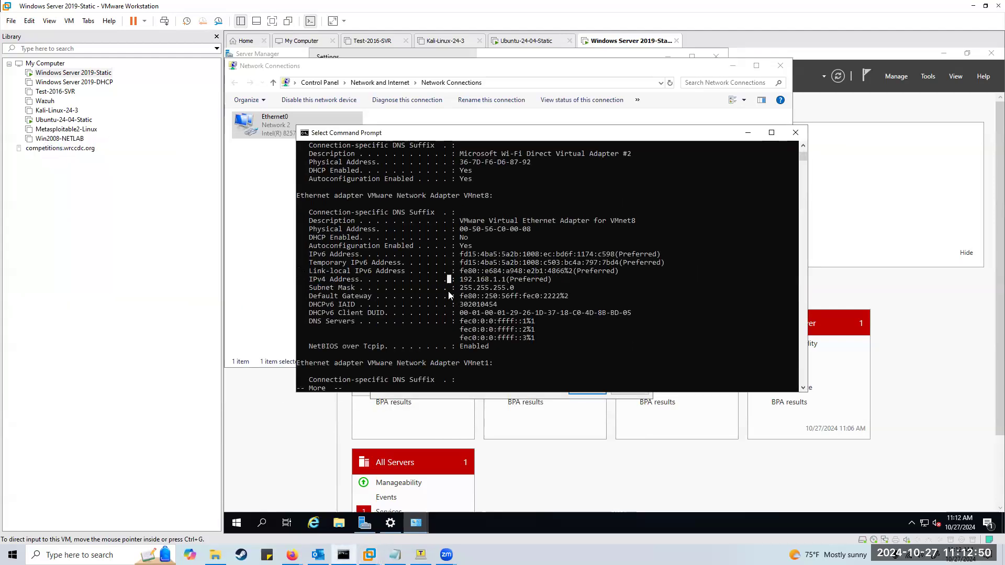
{"action": "left_click_drag", "start_coordinate": [460, 297], "coordinate": [540, 298]}
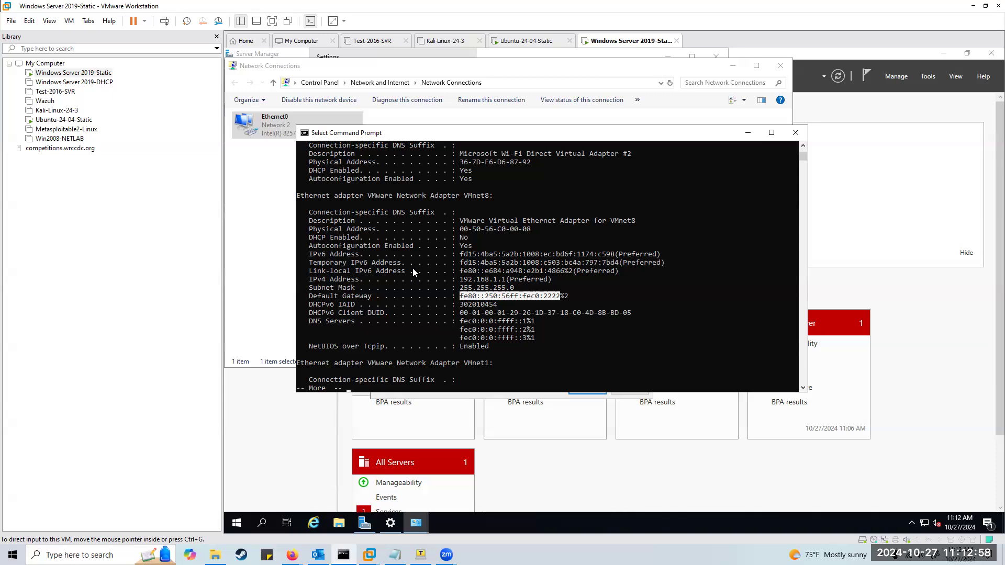
{"action": "left_click_drag", "start_coordinate": [592, 130], "coordinate": [0, 111]}
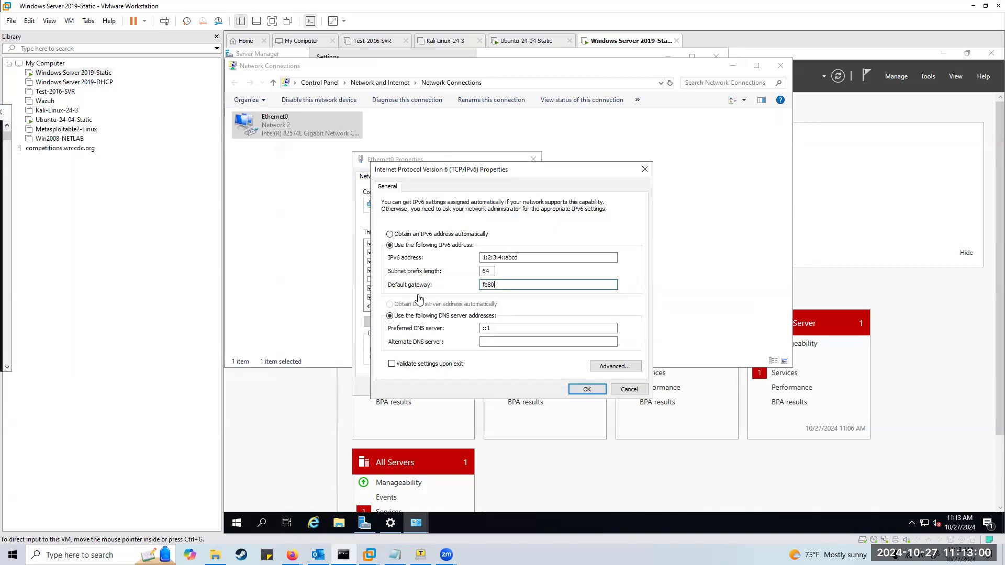
Enter fe80::250:56ff:fec0:2222 as the IPv6 default gateway.
{"action": "left_click", "coordinate": [505, 283]}
{"action": "type", "text": "fe80::"}
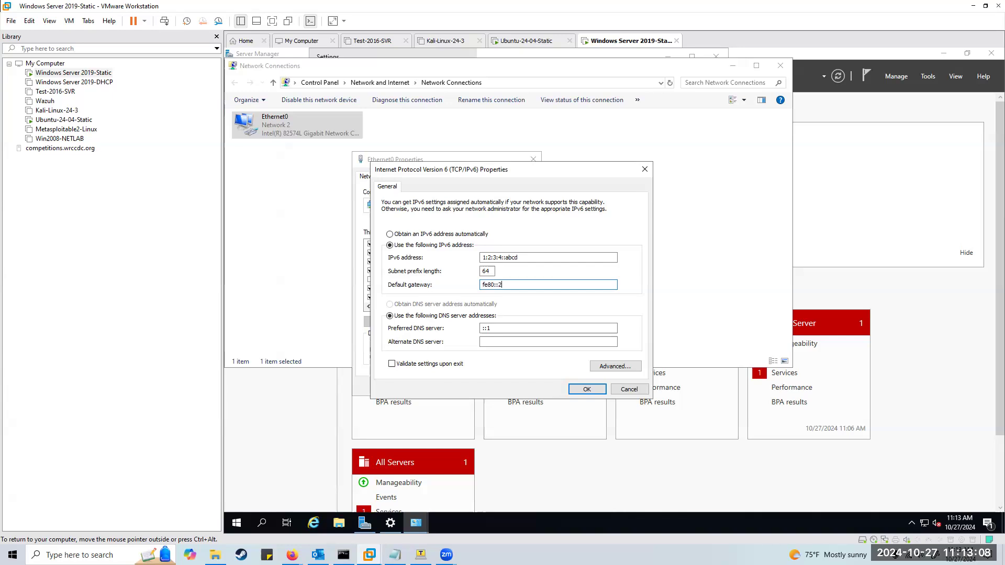
{"action": "type", "text": "250:56ff"}
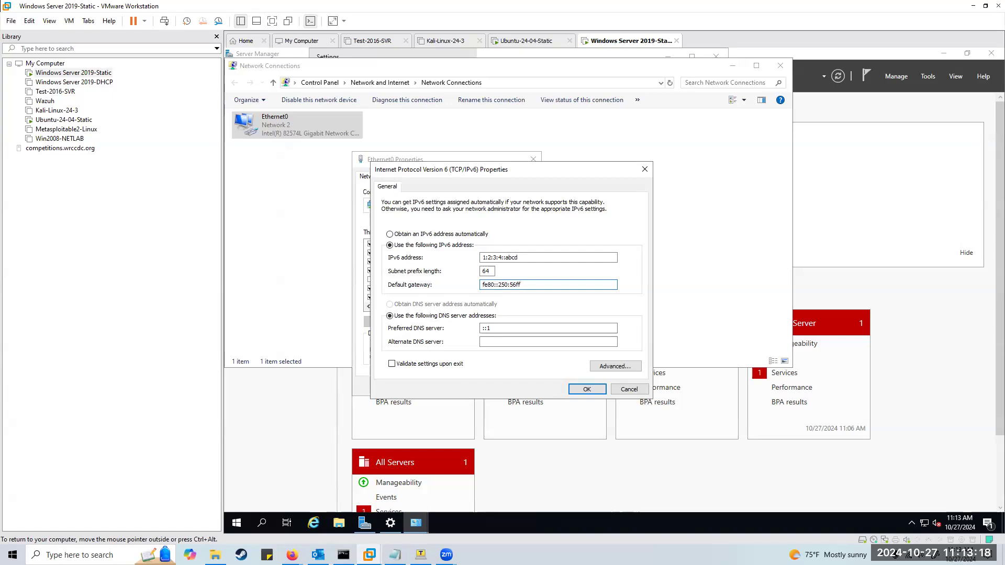
{"action": "type", "text": ":fec0"}
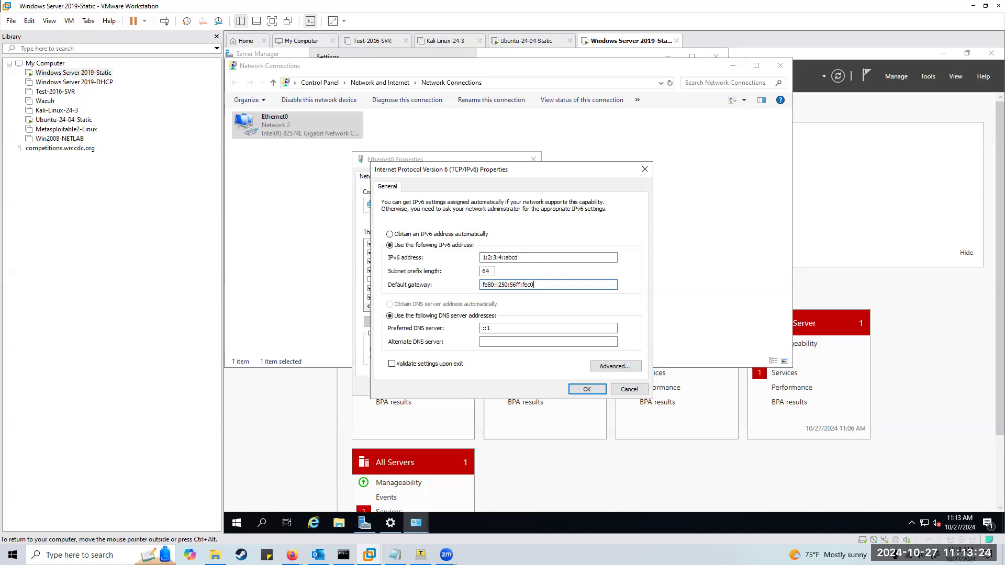
{"action": "type", "text": "2222"}
Set the alternate DNS server to fec0:0:0:ffff::1, checking the host ipconfig output alongside.
{"action": "left_click", "coordinate": [517, 342]}
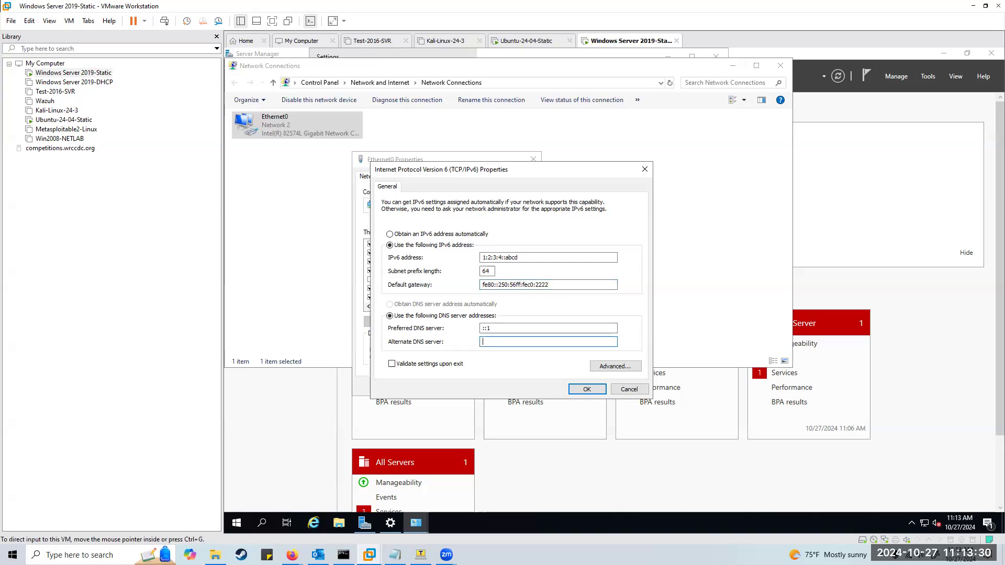
{"action": "left_click", "coordinate": [343, 555]}
{"action": "left_click_drag", "start_coordinate": [360, 137], "coordinate": [745, 50]}
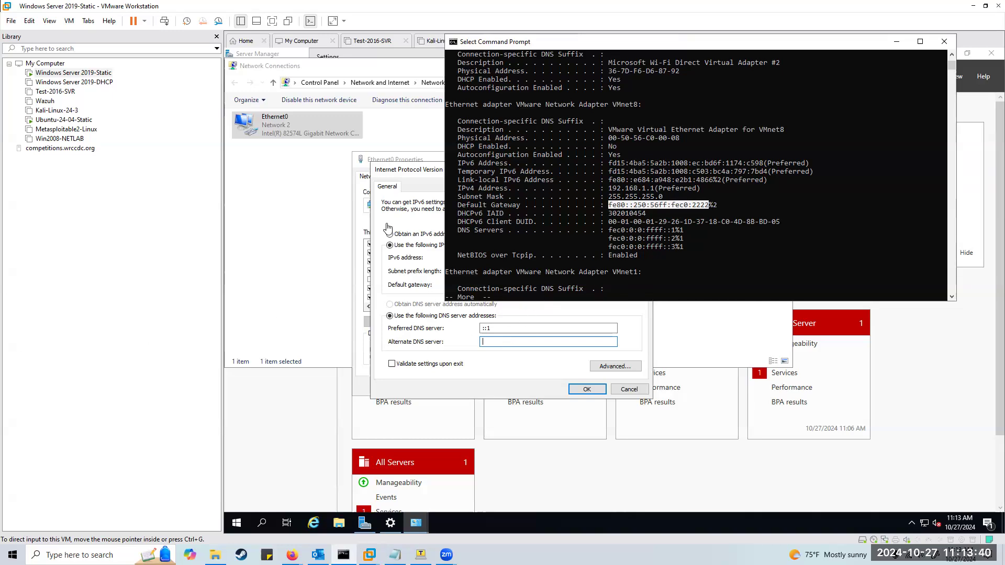
{"action": "left_click", "coordinate": [406, 174]}
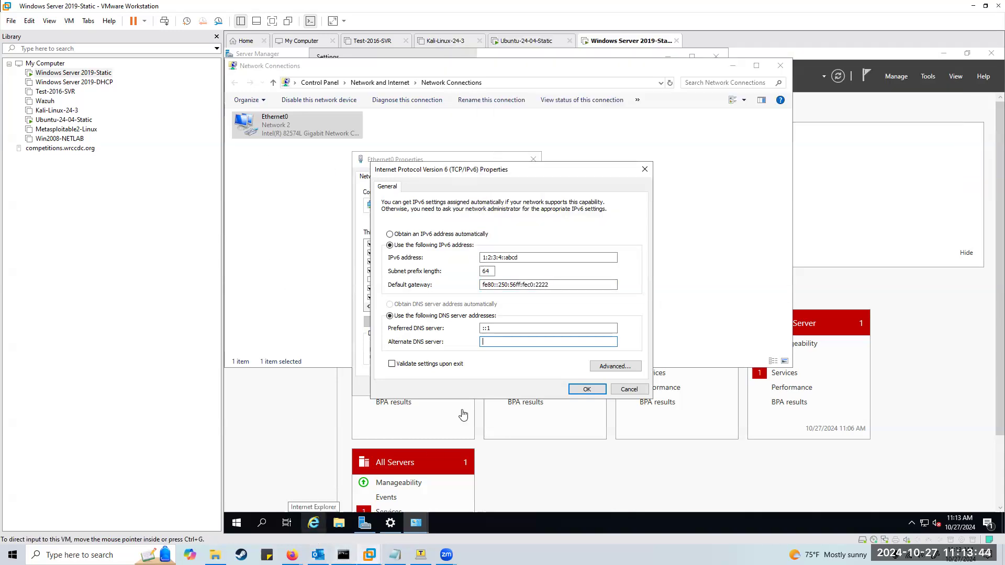
{"action": "left_click", "coordinate": [344, 555]}
{"action": "left_click", "coordinate": [221, 106]}
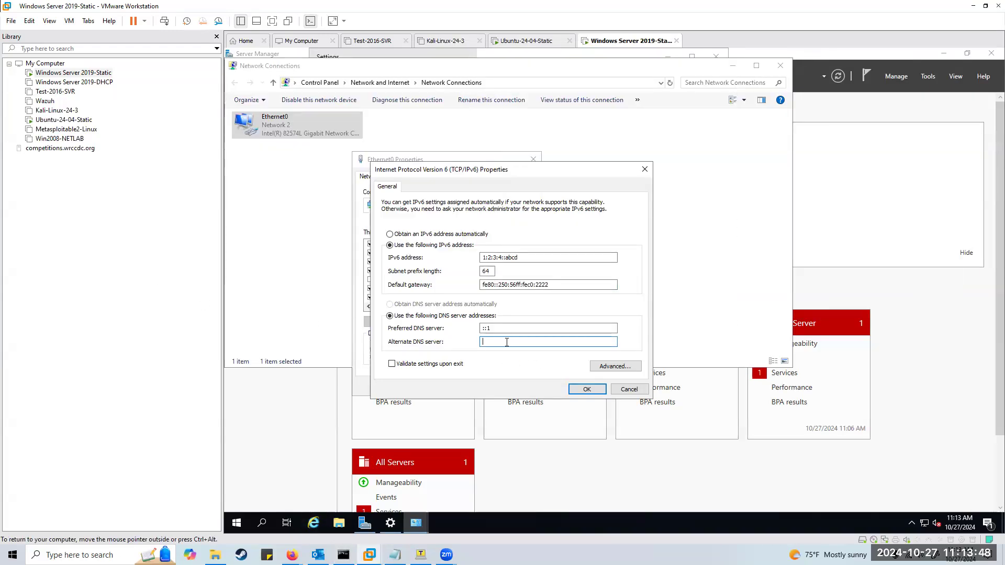
{"action": "type", "text": "c0:0:0:ffff::1"}
Apply the IPv6 settings, then run 'ipconfig /all | more' in Command Prompt.
{"action": "left_click", "coordinate": [591, 390]}
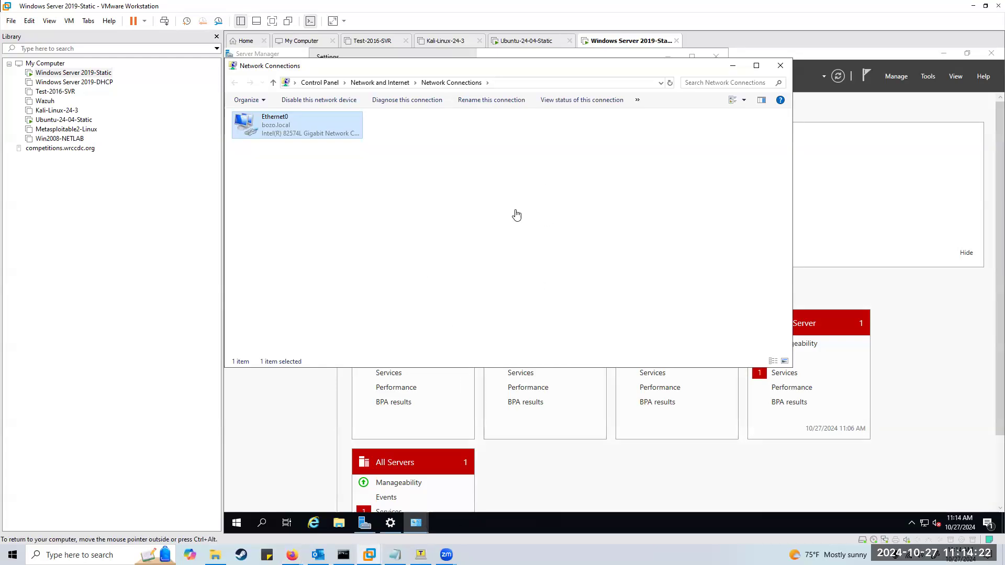
{"action": "left_click", "coordinate": [236, 523]}
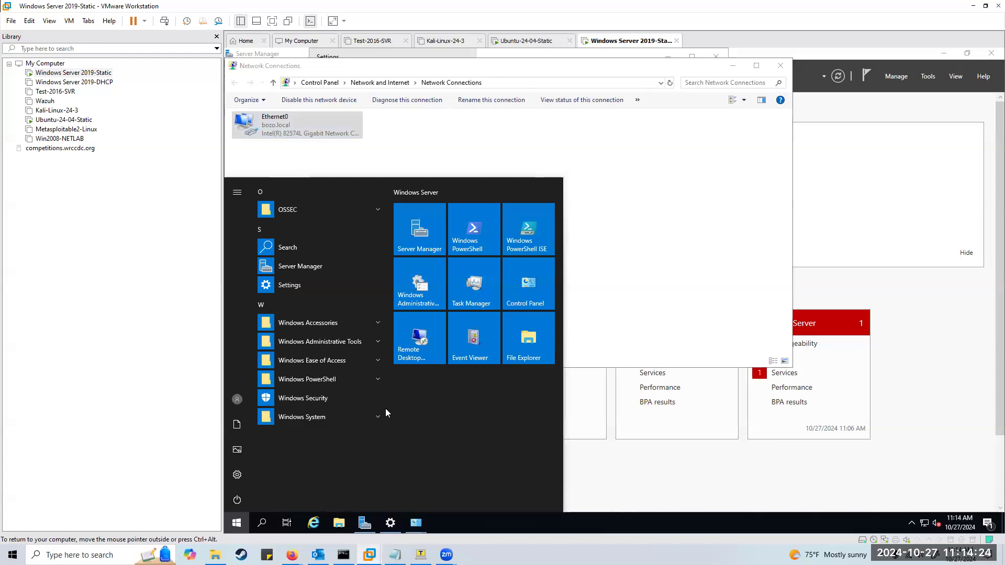
{"action": "type", "text": "cmd"}
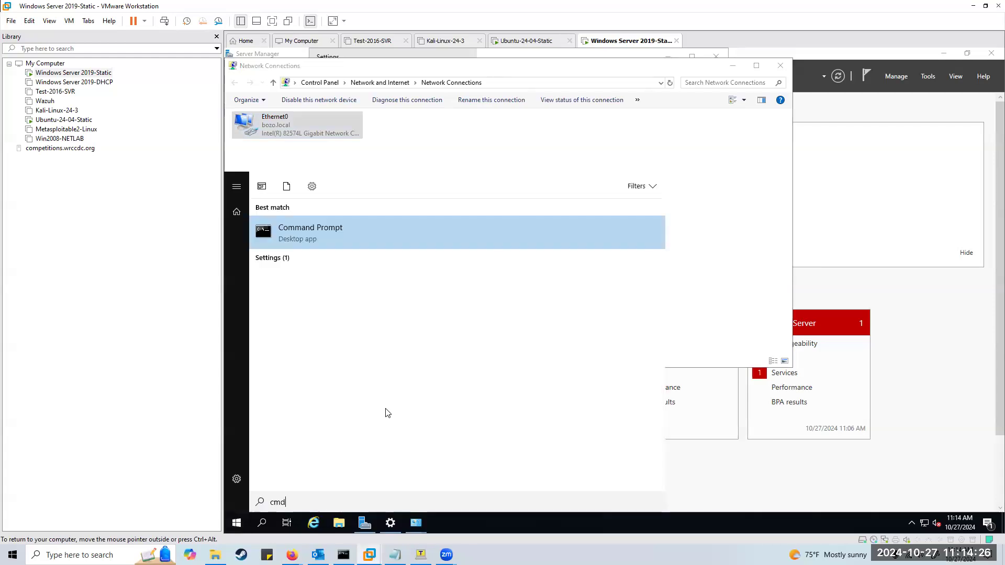
{"action": "key", "text": "Return"}
{"action": "type", "text": "ipconfig /all"}
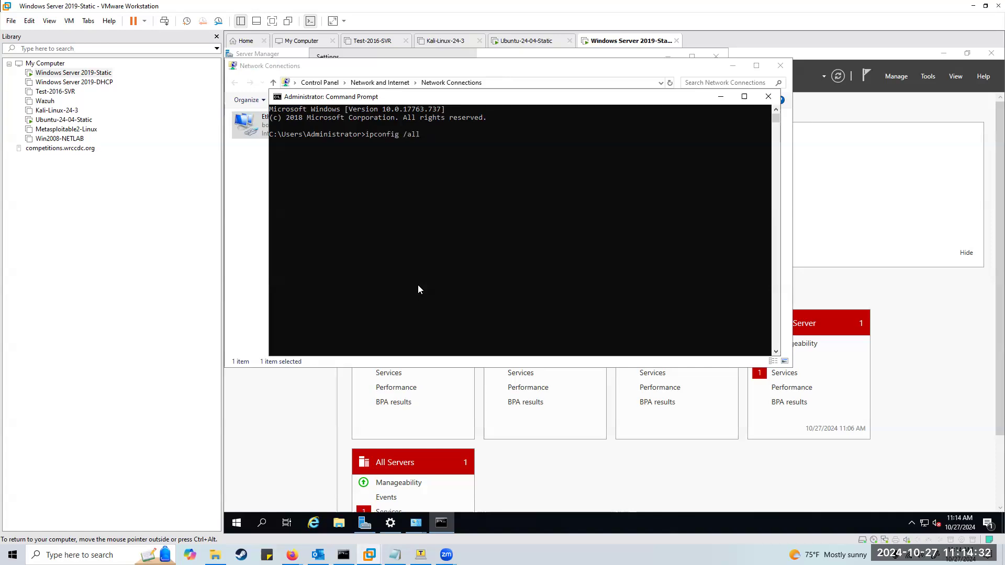
{"action": "type", "text": " | more"}
{"action": "key", "text": "Return"}
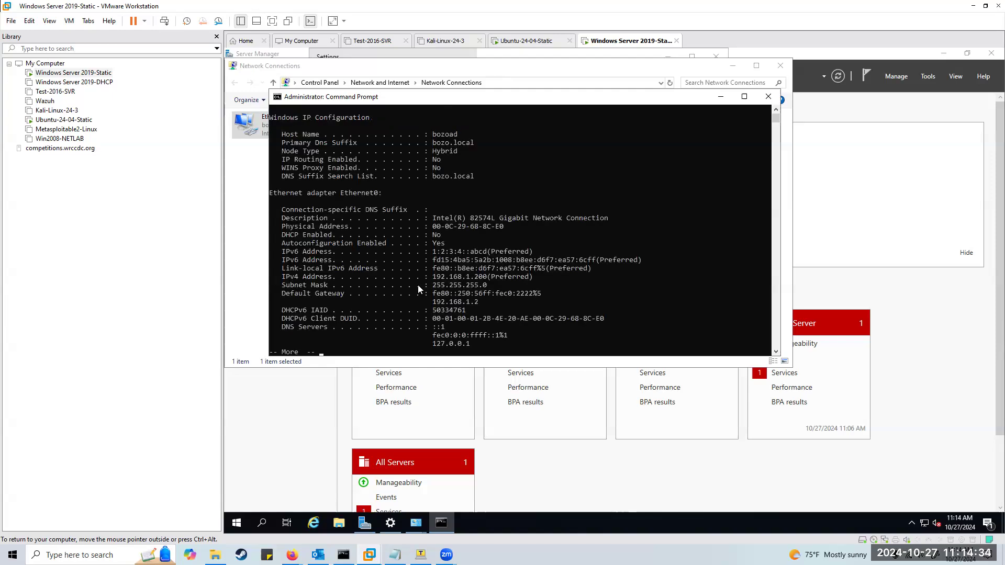
Scroll to confirm 1:2:3:4::abcd, then enter the login name on the Ubuntu-24-04-Static VM.
{"action": "scroll", "coordinate": [430, 255], "scroll_direction": "down", "scroll_amount": 2}
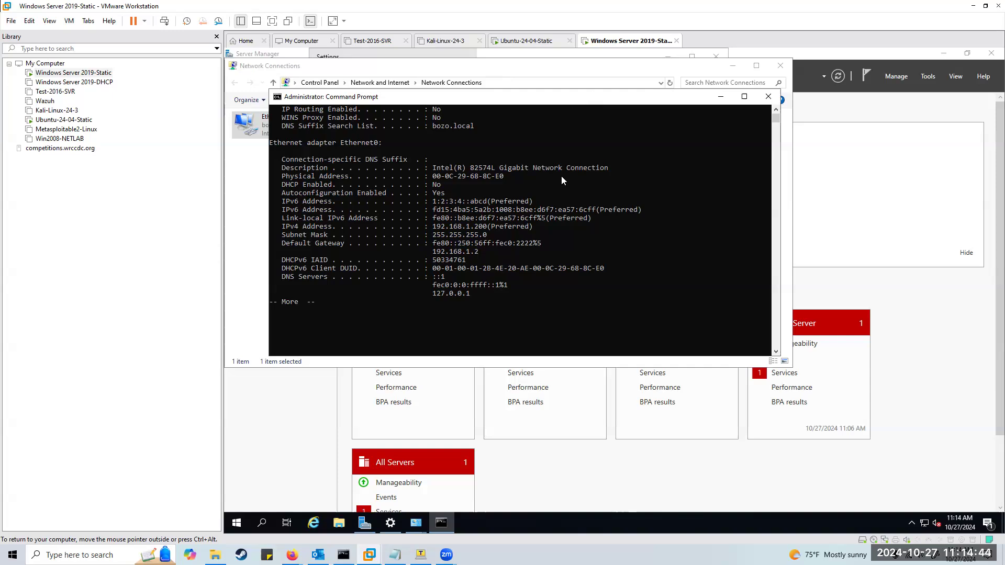
{"action": "left_click", "coordinate": [518, 41]}
{"action": "type", "text": "administrator"}
Log into Ubuntu and run 'ip a', showing ens33's 1:2:3:4::bcde as dadfailed tentative.
{"action": "key", "text": "Return"}
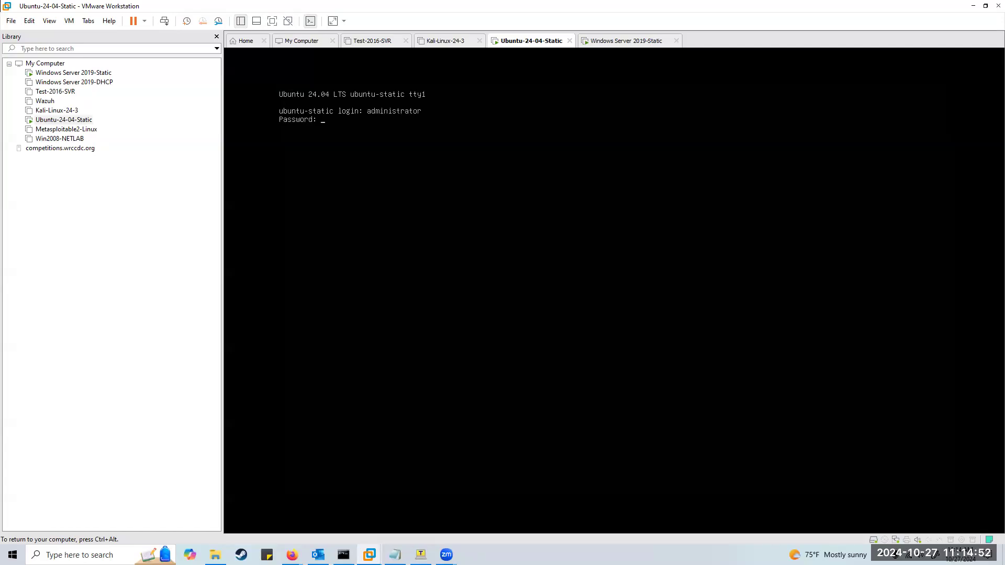
{"action": "key", "text": "Return"}
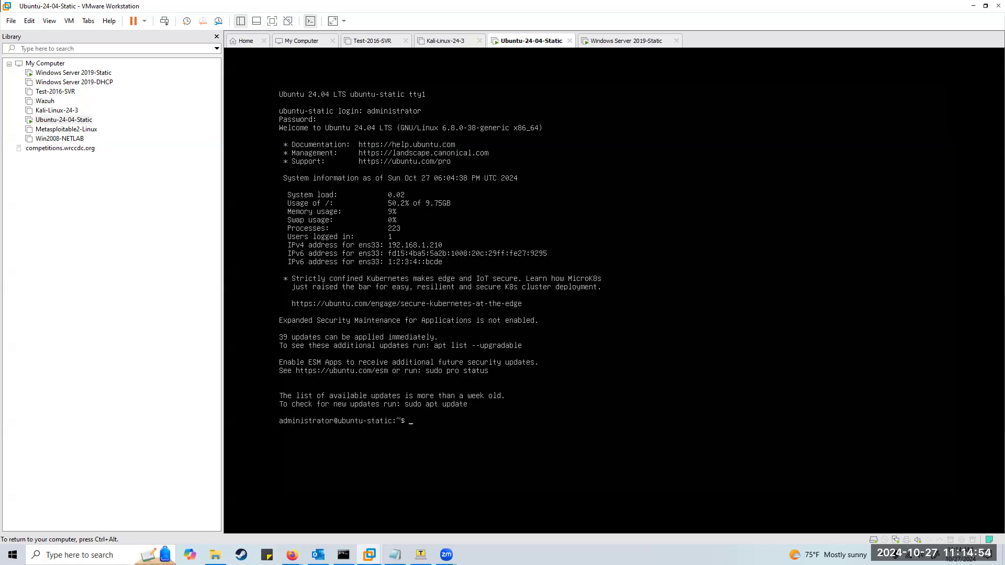
{"action": "type", "text": "ip a"}
{"action": "key", "text": "Return"}
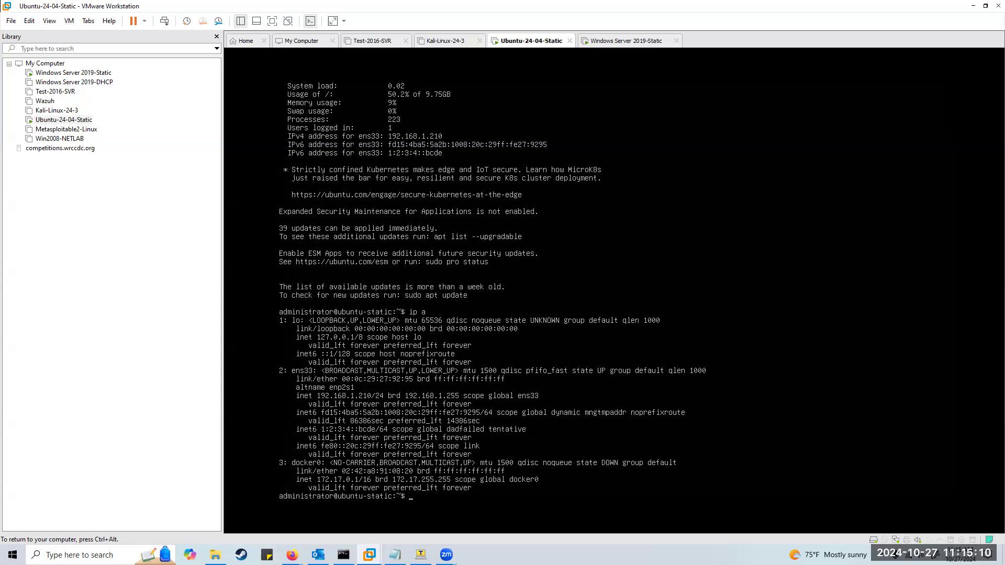
{"action": "key", "text": "ctrl+alt"}
{"action": "key", "text": "ctrl+g"}
{"action": "key", "text": "ctrl+alt"}
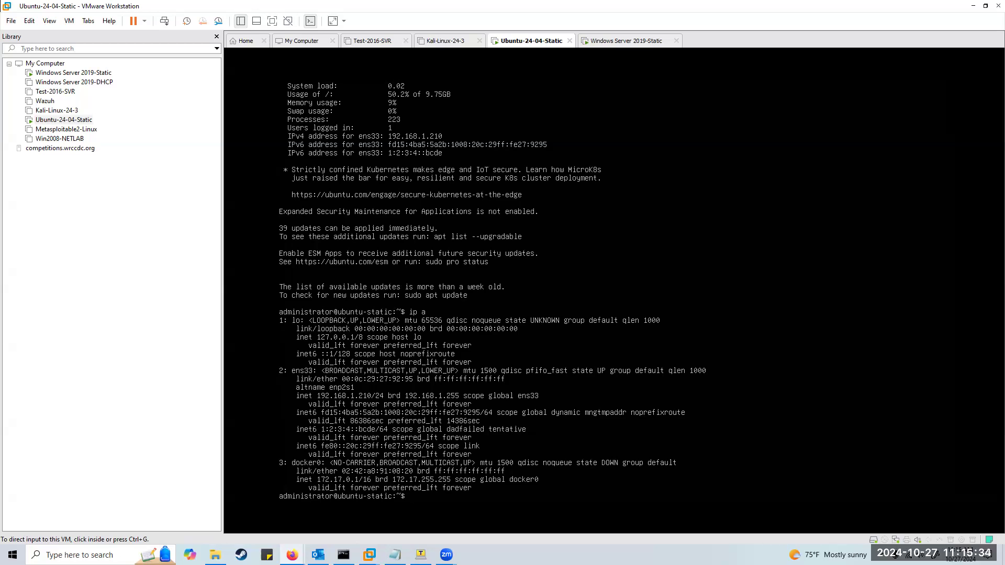
Ping 1:2:3:4::bcde twice from Ubuntu, stopping each with Ctrl+C.
{"action": "left_click", "coordinate": [491, 440]}
{"action": "type", "text": "ping "}
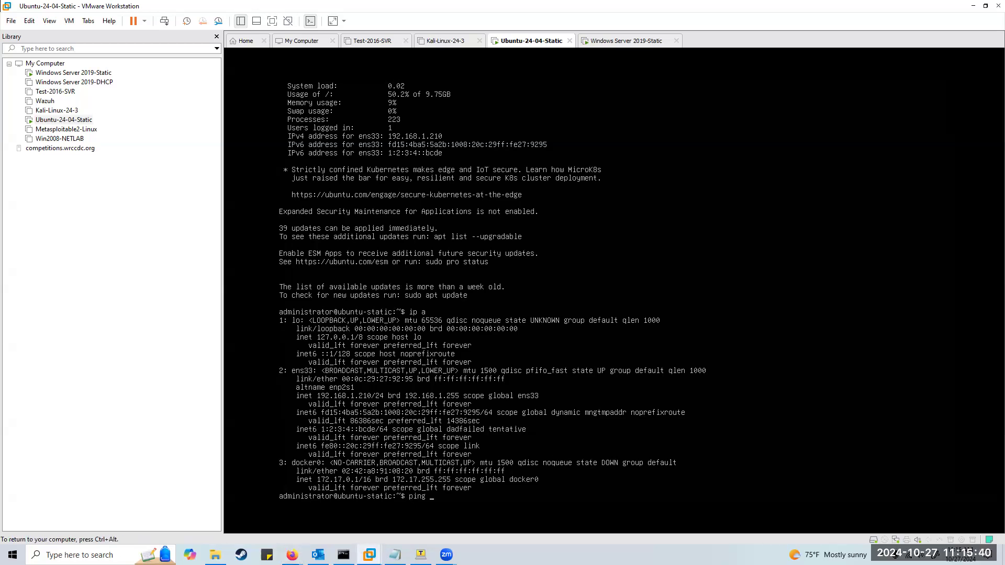
{"action": "type", "text": "1:2:3:4::"}
{"action": "type", "text": "bcde"}
{"action": "key", "text": "Return"}
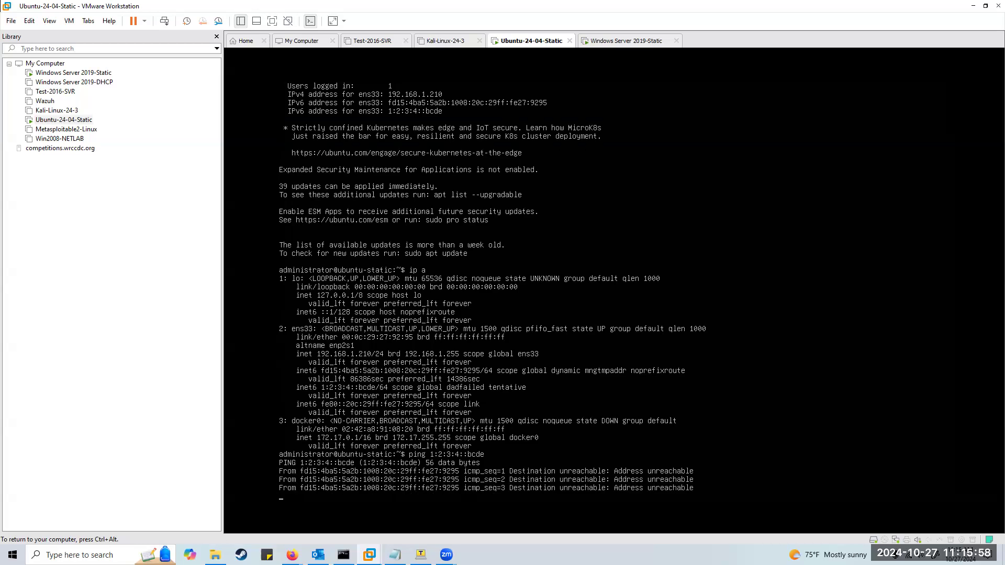
{"action": "key", "text": "ctrl+c"}
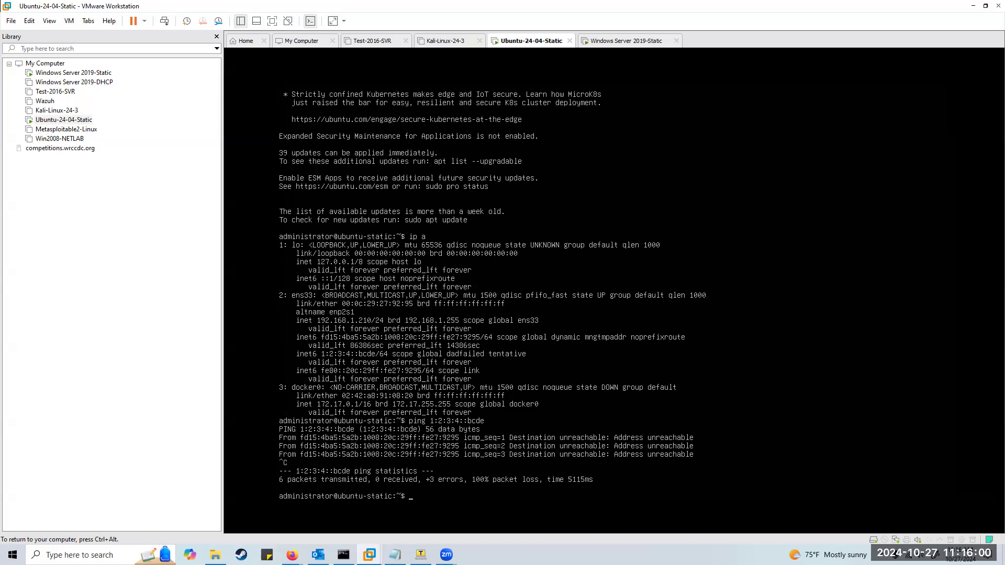
{"action": "type", "text": "ping"}
{"action": "type", "text": "1:2:3:4::bcde"}
{"action": "key", "text": "Return"}
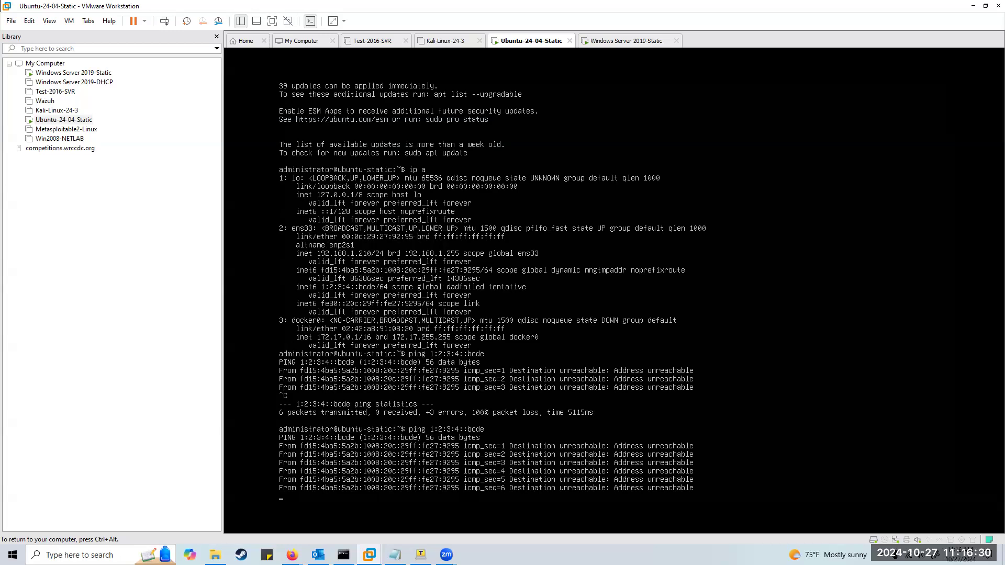
{"action": "key", "text": "ctrl+c"}
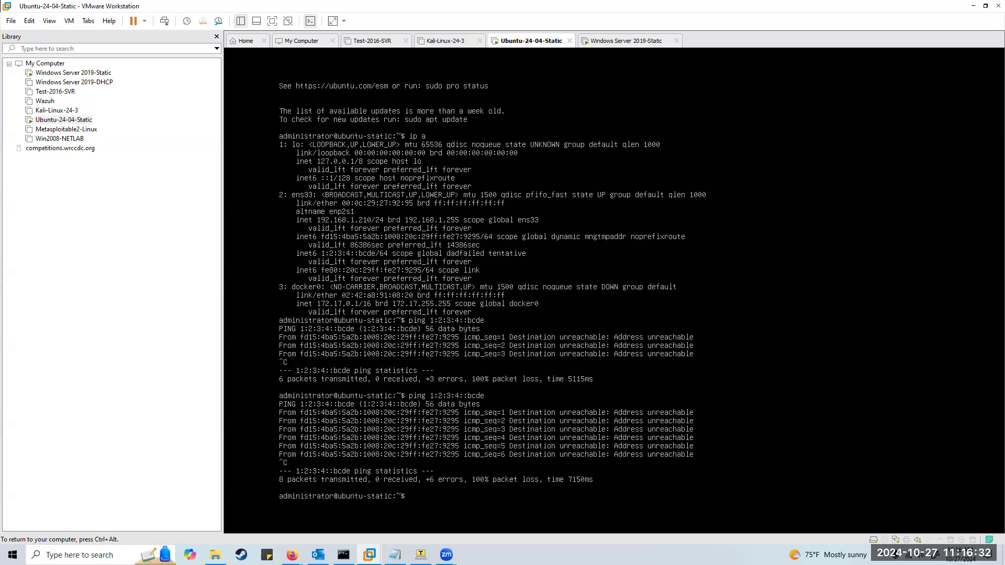
Ping the Windows Server at 1:2:3:4::abcd, getting 0% loss, then release the VM.
{"action": "key", "text": "Up"}
{"action": "key", "text": "BackSpace"}
{"action": "key", "text": "BackSpace"}
{"action": "key", "text": "BackSpace"}
{"action": "key", "text": "BackSpace"}
{"action": "type", "text": "abcd"}
{"action": "key", "text": "Return"}
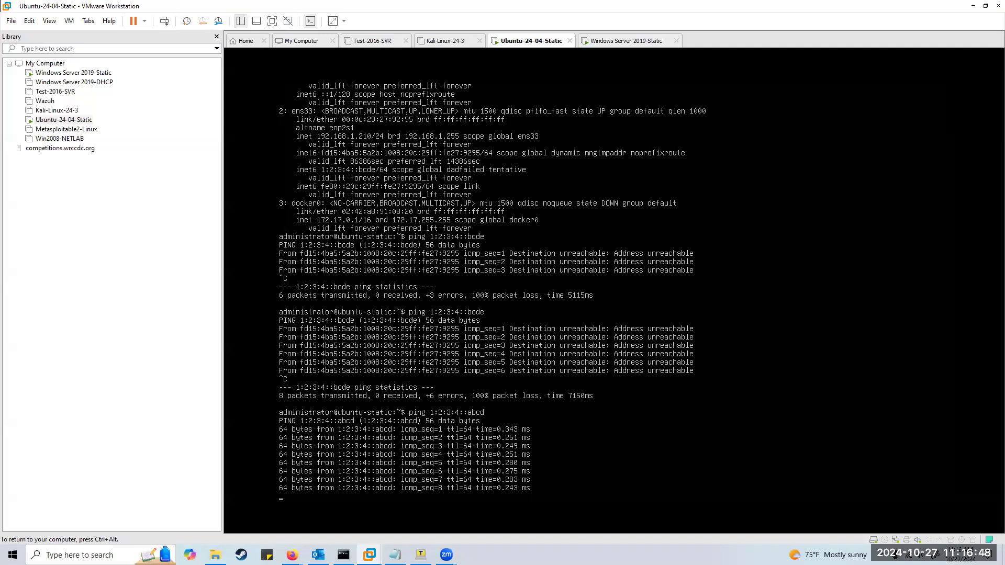
{"action": "key", "text": "ctrl+c"}
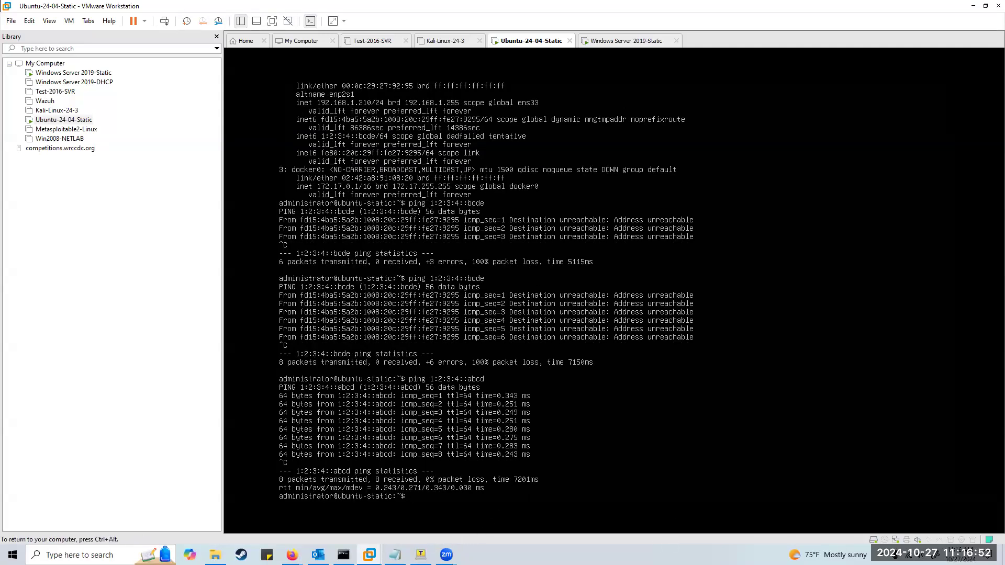
{"action": "key", "text": "ctrl+alt"}
On the Windows Server VM, finish the ipconfig output and successfully ping 1:2:3:4::abcd.
{"action": "left_click", "coordinate": [623, 41]}
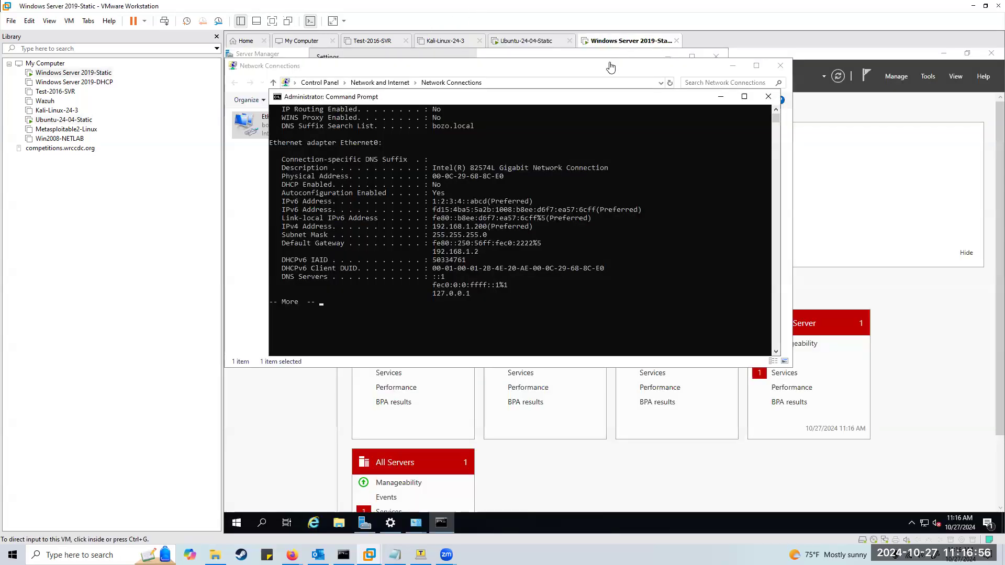
{"action": "left_click", "coordinate": [483, 273]}
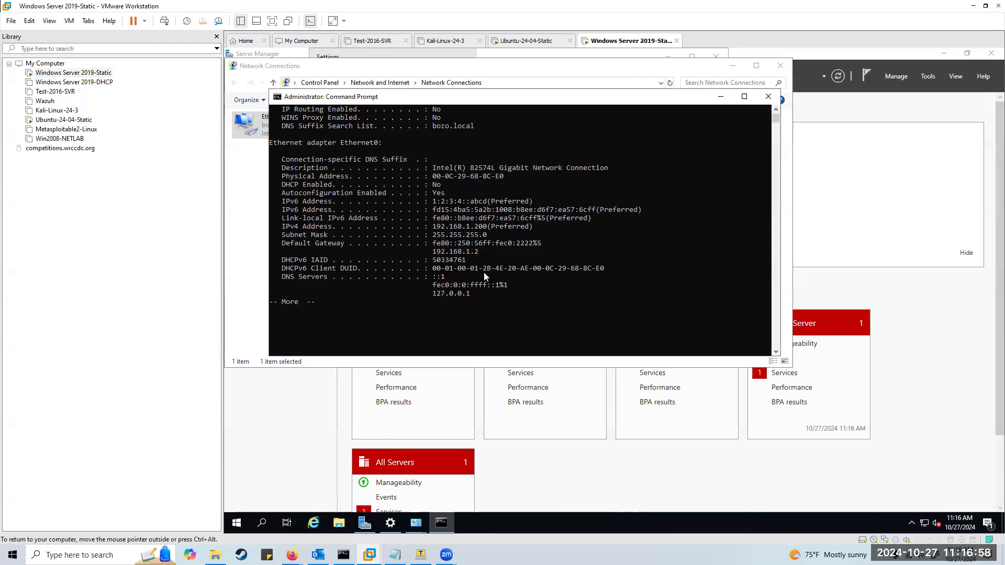
{"action": "key", "text": "space"}
{"action": "key", "text": "Up"}
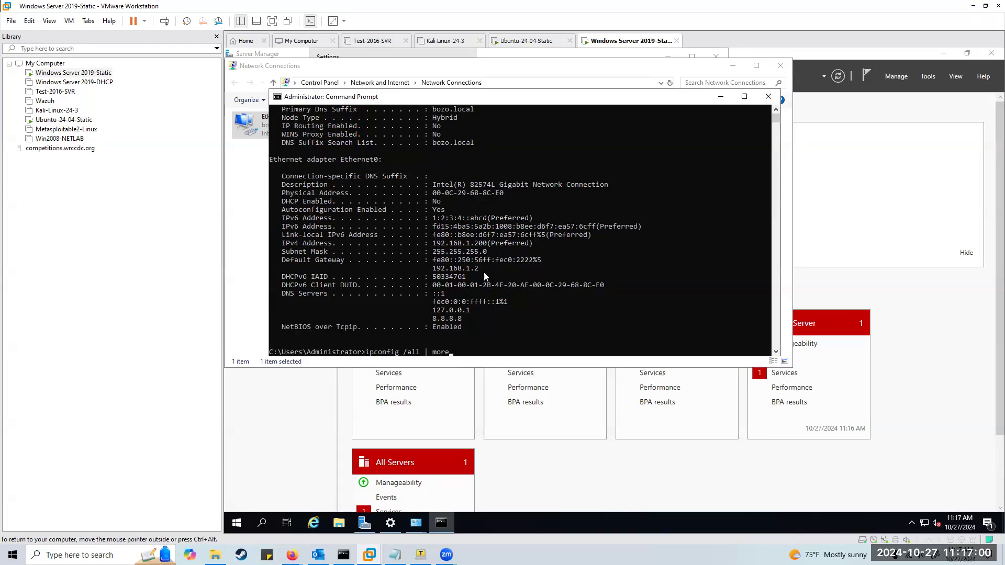
{"action": "key", "text": "BackSpace"}
{"action": "key", "text": "BackSpace"}
{"action": "key", "text": "BackSpace"}
{"action": "key", "text": "BackSpace"}
{"action": "key", "text": "BackSpace"}
{"action": "key", "text": "BackSpace"}
{"action": "key", "text": "BackSpace"}
{"action": "key", "text": "BackSpace"}
{"action": "key", "text": "BackSpace"}
{"action": "key", "text": "BackSpace"}
{"action": "key", "text": "BackSpace"}
{"action": "key", "text": "BackSpace"}
{"action": "key", "text": "BackSpace"}
{"action": "key", "text": "BackSpace"}
{"action": "key", "text": "BackSpace"}
{"action": "key", "text": "BackSpace"}
{"action": "key", "text": "BackSpace"}
{"action": "key", "text": "BackSpace"}
{"action": "key", "text": "BackSpace"}
{"action": "key", "text": "BackSpace"}
{"action": "type", "text": "ping 1:2:3:4::abcd"}
{"action": "key", "text": "Return"}
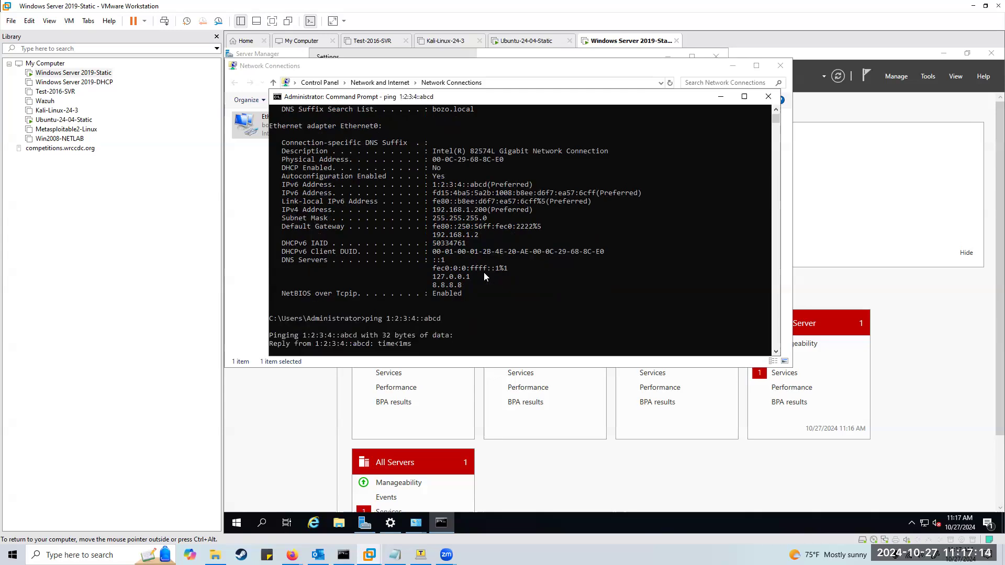
{"action": "key", "text": "ctrl+c"}
Ping 1:2:3:4::bcde from Windows, which times out, and stop it.
{"action": "key", "text": "Up"}
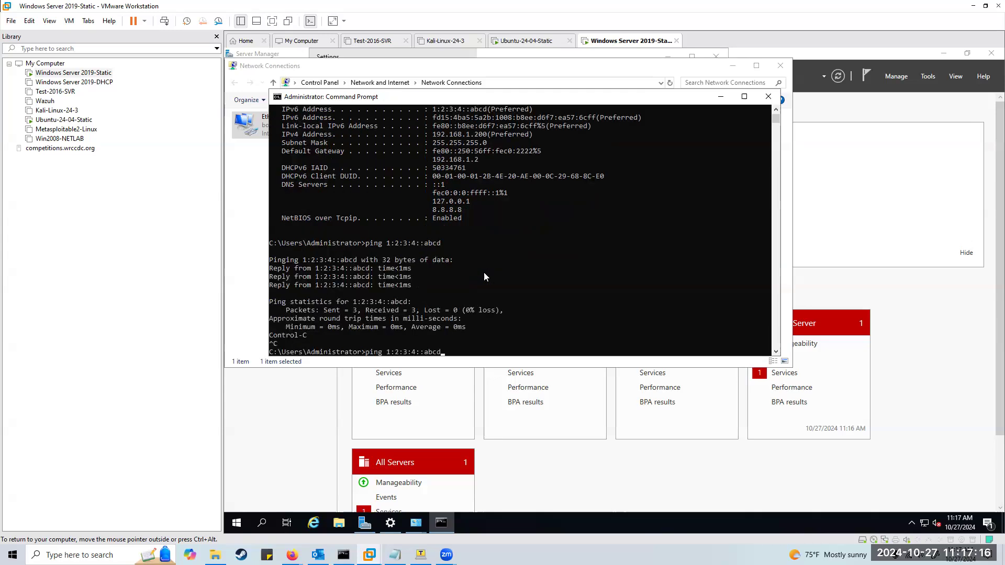
{"action": "key", "text": "BackSpace"}
{"action": "key", "text": "BackSpace"}
{"action": "key", "text": "BackSpace"}
{"action": "key", "text": "BackSpace"}
{"action": "type", "text": "bcde"}
{"action": "key", "text": "Return"}
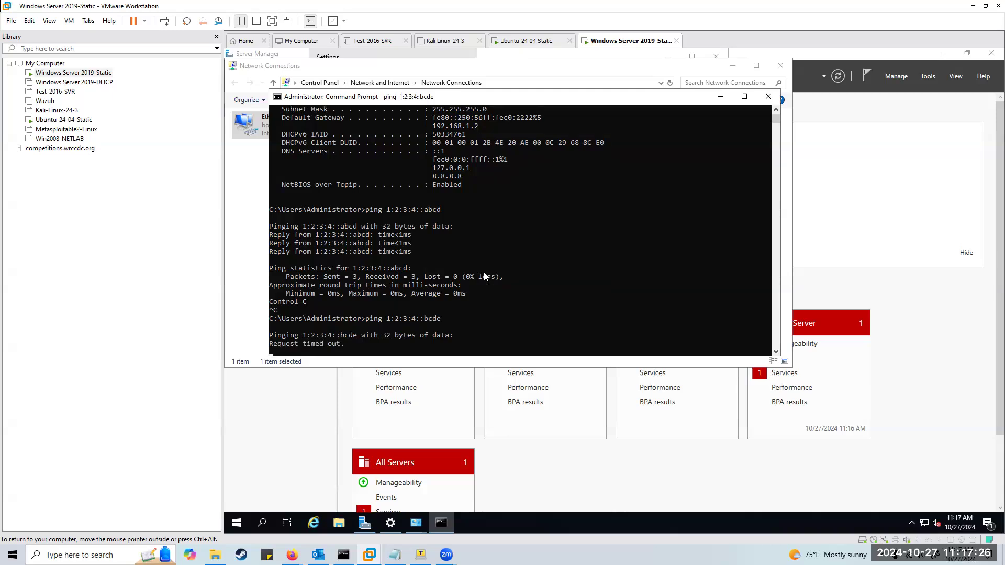
{"action": "key", "text": "ctrl+c"}
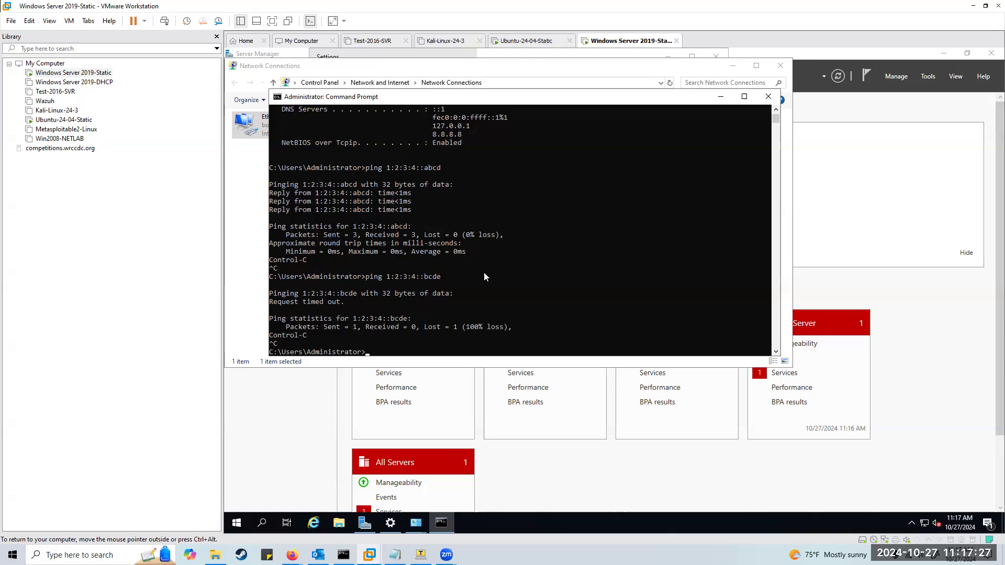
Print /etc/netplan/50-cloud-init.yaml with sudo cat, entering the password, on the Ubuntu VM.
{"action": "left_click", "coordinate": [514, 40]}
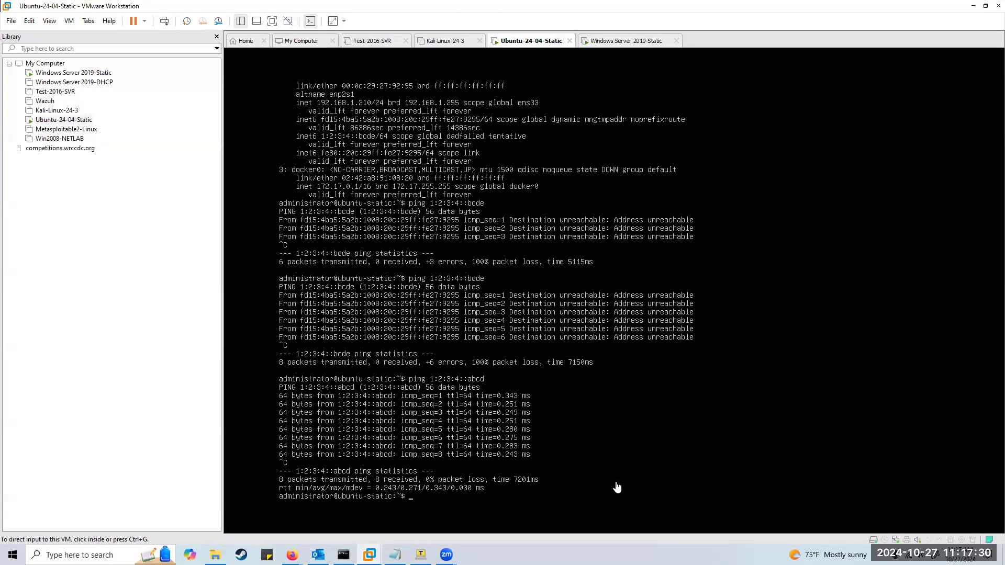
{"action": "left_click", "coordinate": [481, 400]}
{"action": "type", "text": "cat"}
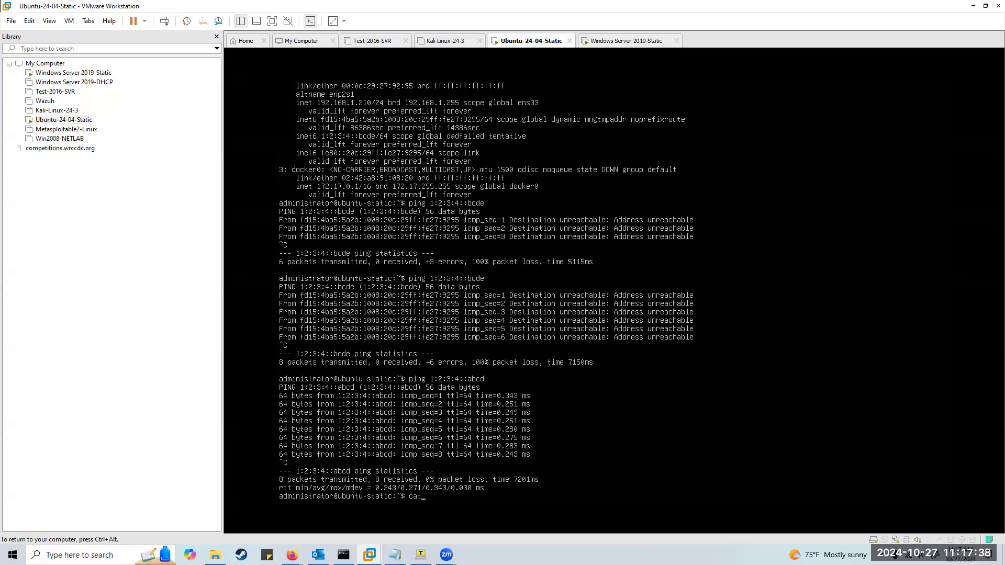
{"action": "type", "text": " /etc/netplan/50"}
{"action": "key", "text": "Tab"}
{"action": "key", "text": "Home"}
{"action": "type", "text": "sud "}
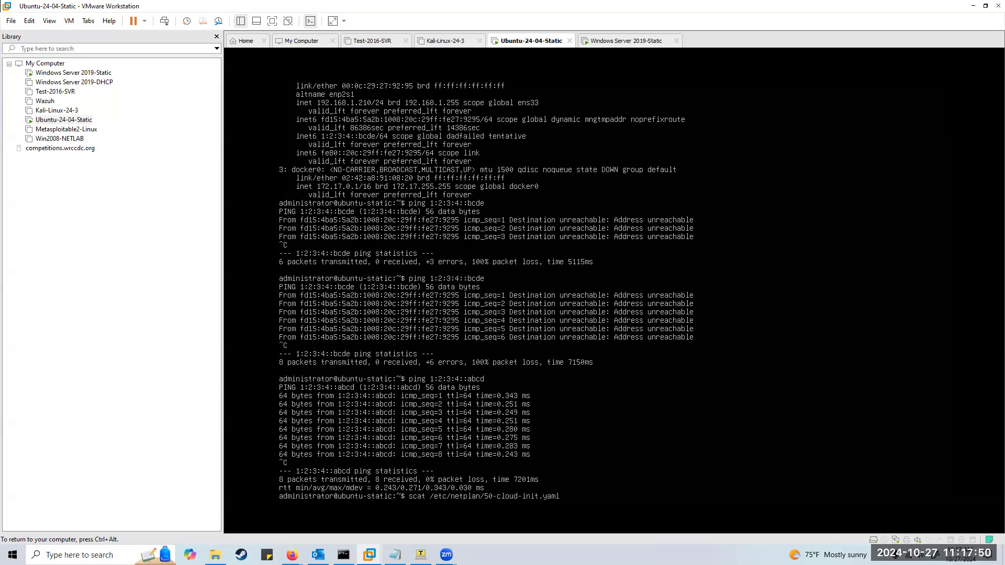
{"action": "type", "text": "o"}
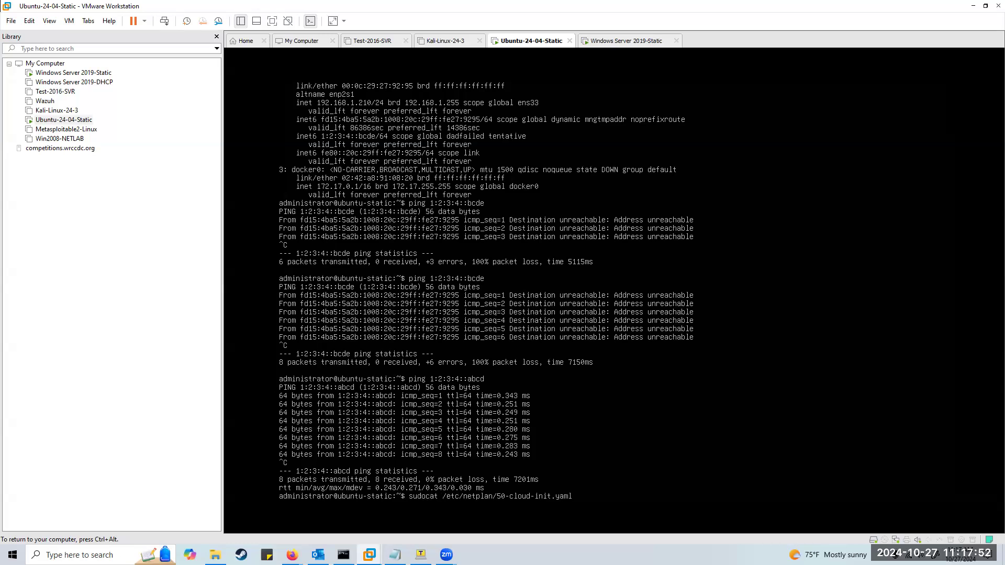
{"action": "key", "text": "Return"}
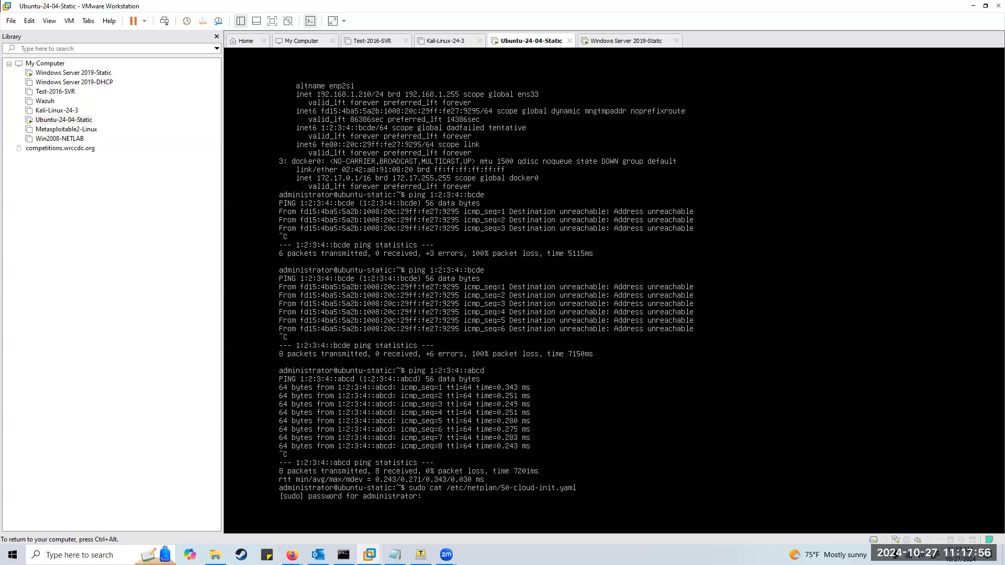
{"action": "key", "text": "Return"}
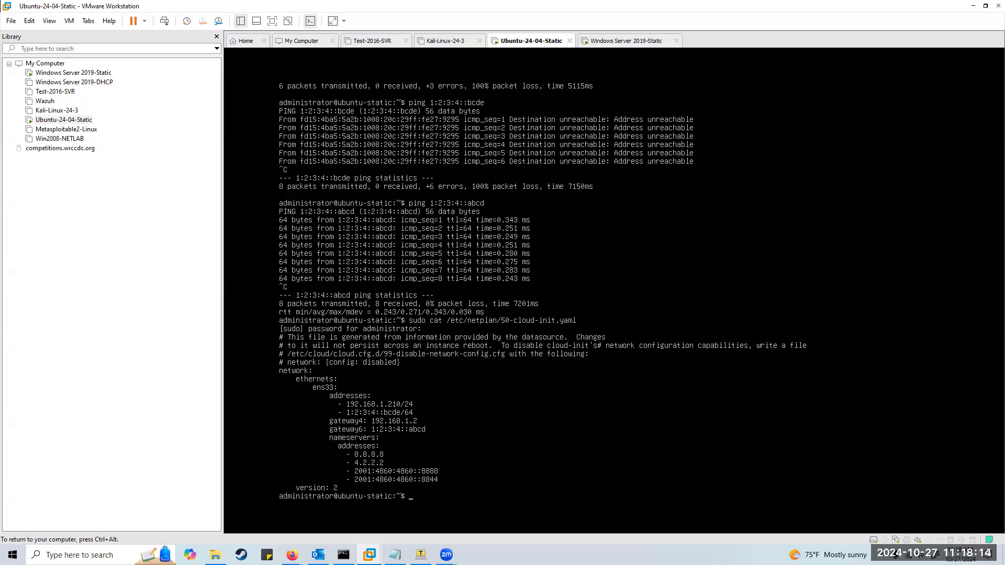
{"action": "key", "text": "ctrl+alt"}
{"action": "key", "text": "ctrl+alt"}
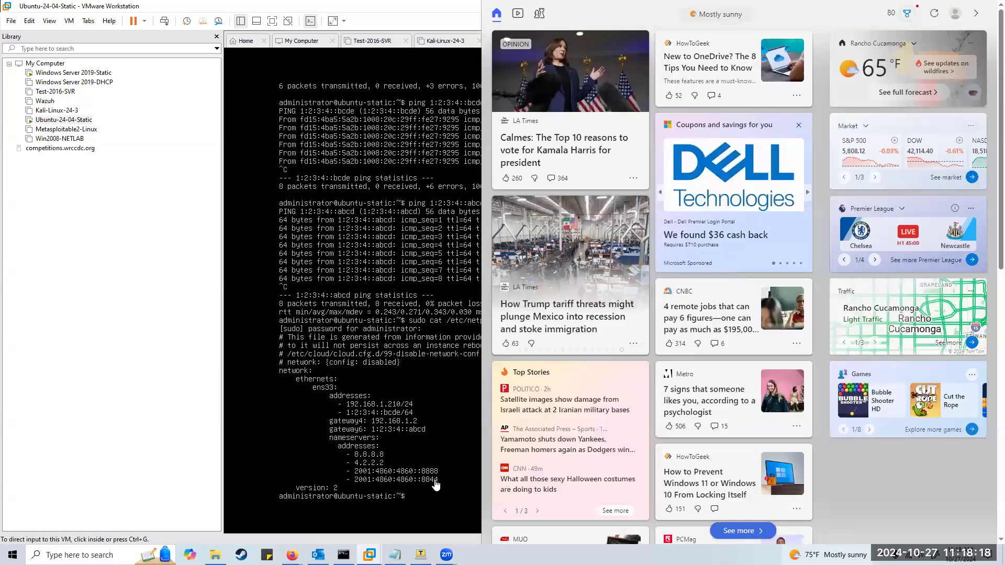
{"action": "left_click", "coordinate": [228, 419]}
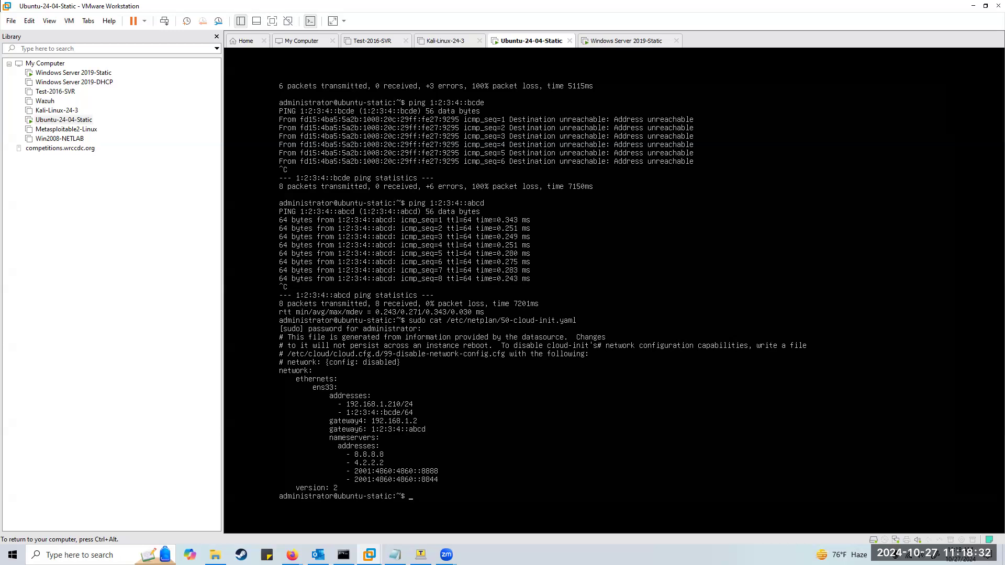
Open /etc/netplan/50-cloud-init.yaml in nano with sudo.
{"action": "type", "text": "sudo"}
{"action": "key", "text": "Up"}
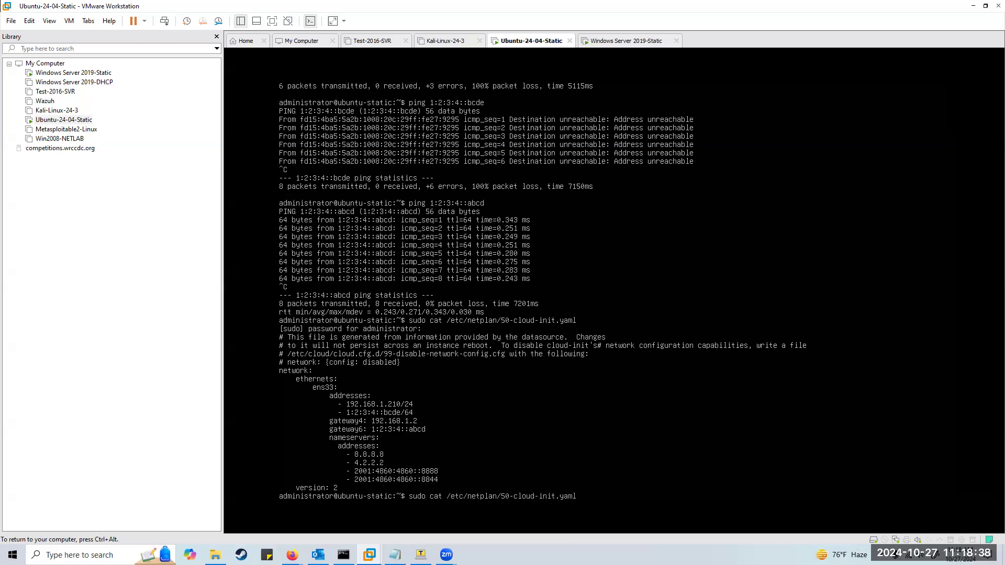
{"action": "key", "text": "Left"}
{"action": "key", "text": "Left"}
{"action": "key", "text": "Left"}
{"action": "key", "text": "Left"}
{"action": "key", "text": "Left"}
{"action": "key", "text": "Left"}
{"action": "key", "text": "Left"}
{"action": "key", "text": "Left"}
{"action": "key", "text": "Left"}
{"action": "key", "text": "Left"}
{"action": "key", "text": "Delete"}
{"action": "key", "text": "BackSpace"}
{"action": "key", "text": "BackSpace"}
{"action": "type", "text": "nano"}
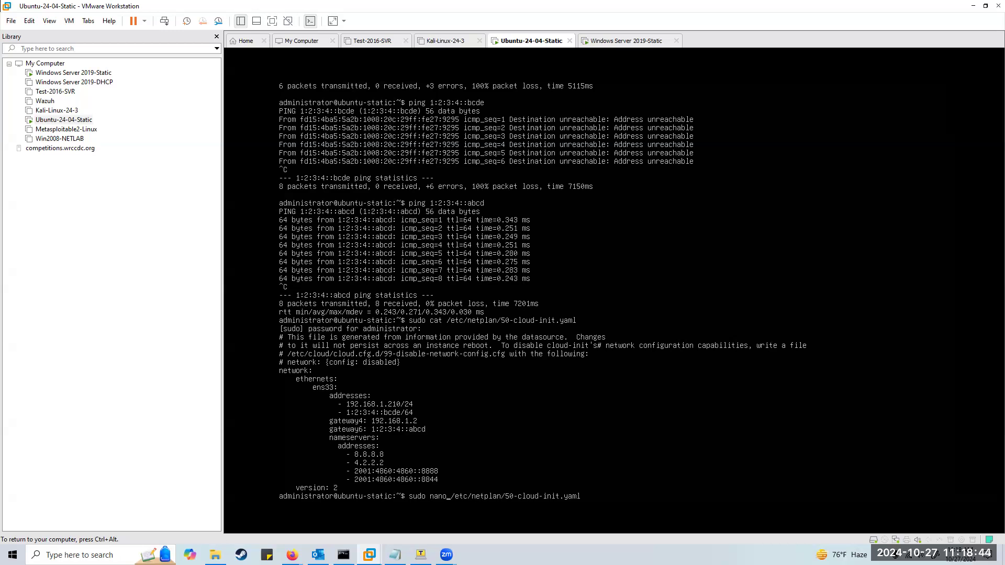
{"action": "key", "text": "Return"}
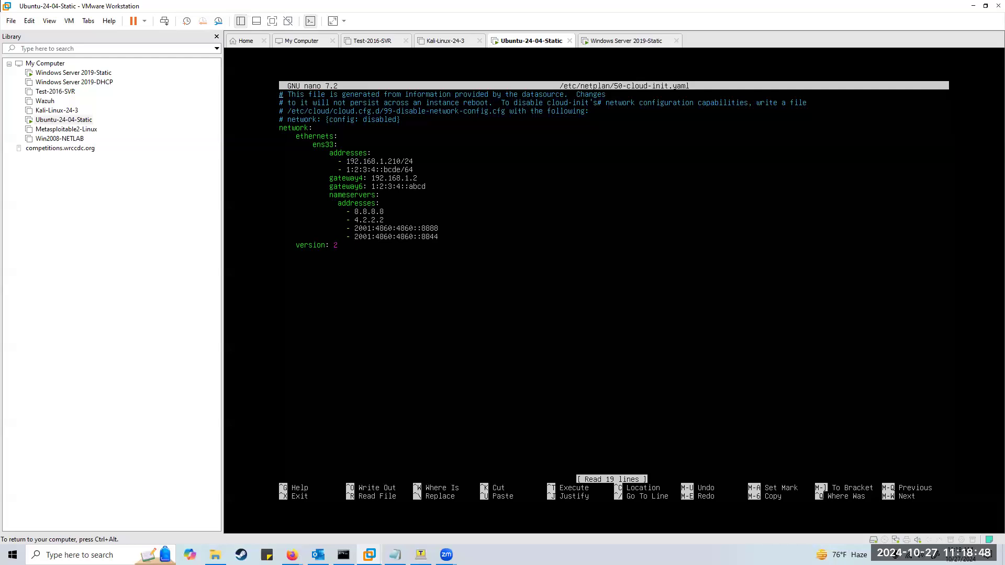
Retype the 'version: 2' value in the netplan config.
{"action": "key", "text": "ctrl+r"}
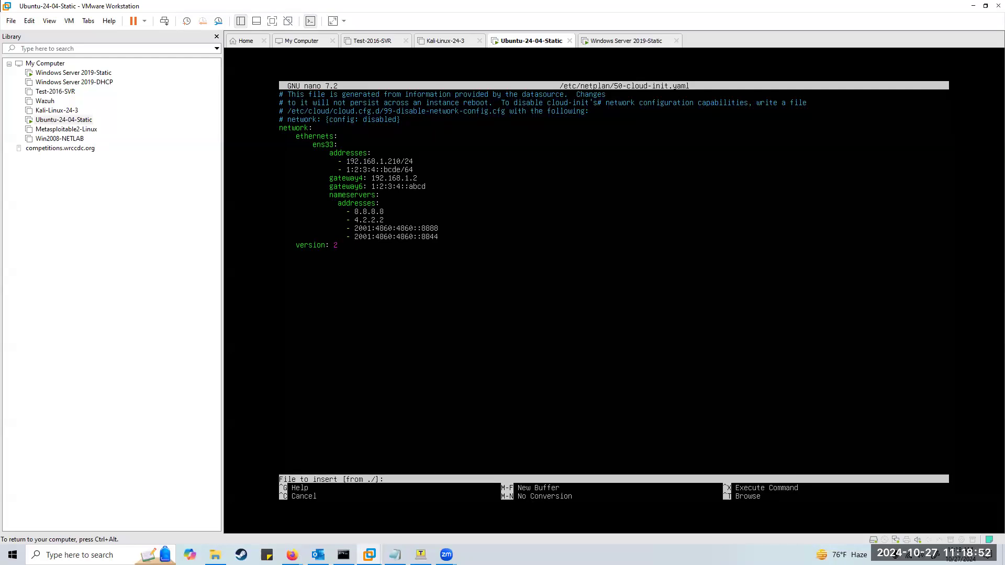
{"action": "key", "text": "ctrl+c"}
{"action": "key", "text": "Down"}
{"action": "key", "text": "Down"}
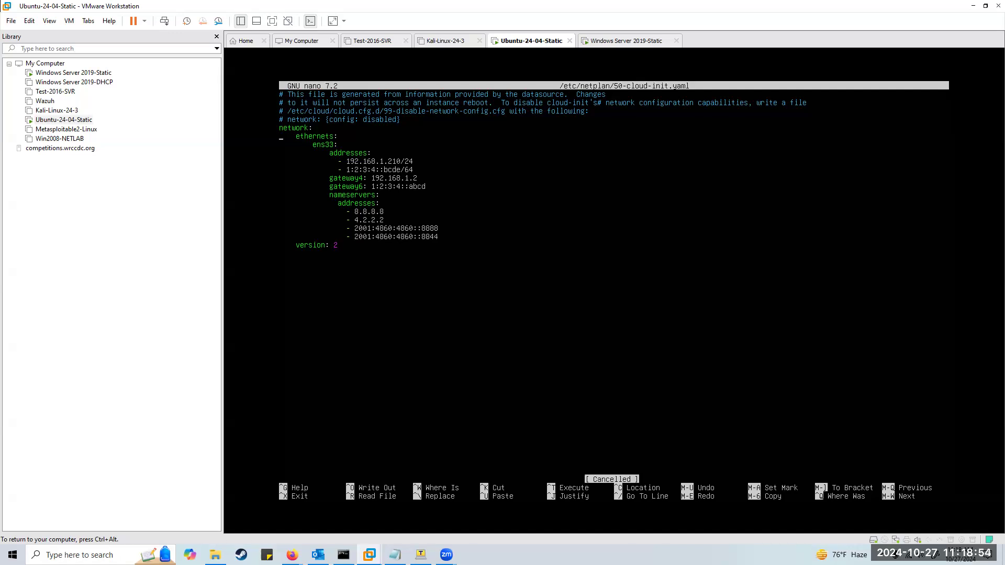
{"action": "key", "text": "Down"}
{"action": "key", "text": "Down"}
{"action": "key", "text": "Down"}
{"action": "key", "text": "Down"}
{"action": "key", "text": "Down"}
{"action": "key", "text": "Down"}
{"action": "key", "text": "Down"}
{"action": "key", "text": "Down"}
{"action": "key", "text": "Down"}
{"action": "key", "text": "BackSpace"}
{"action": "key", "text": "ctrl+c"}
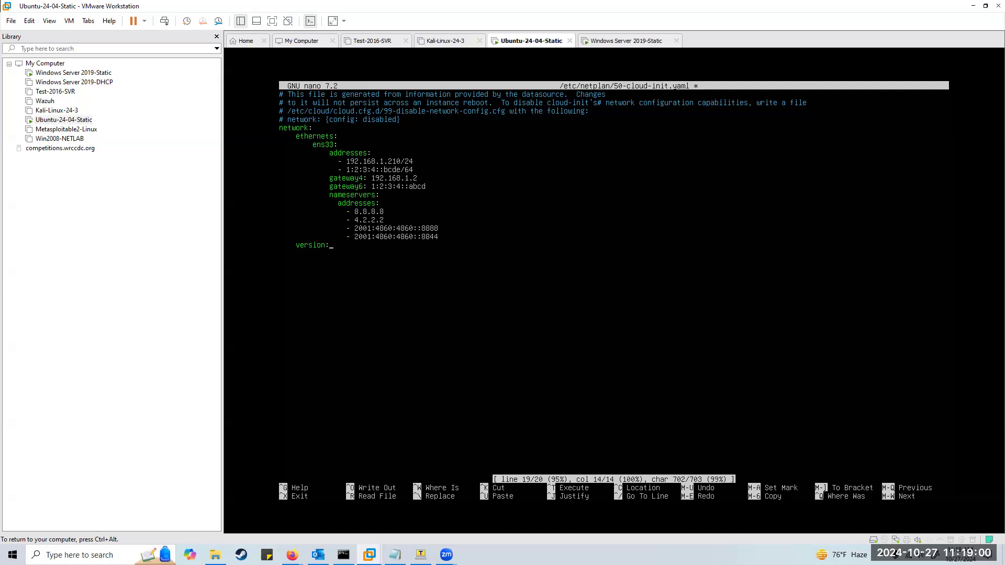
{"action": "type", "text": "2"}
{"action": "key", "text": "Up"}
{"action": "key", "text": "Up"}
{"action": "key", "text": "End"}
{"action": "key", "text": "Up"}
{"action": "key", "text": "Up"}
{"action": "key", "text": "Up"}
{"action": "key", "text": "Up"}
{"action": "key", "text": "Up"}
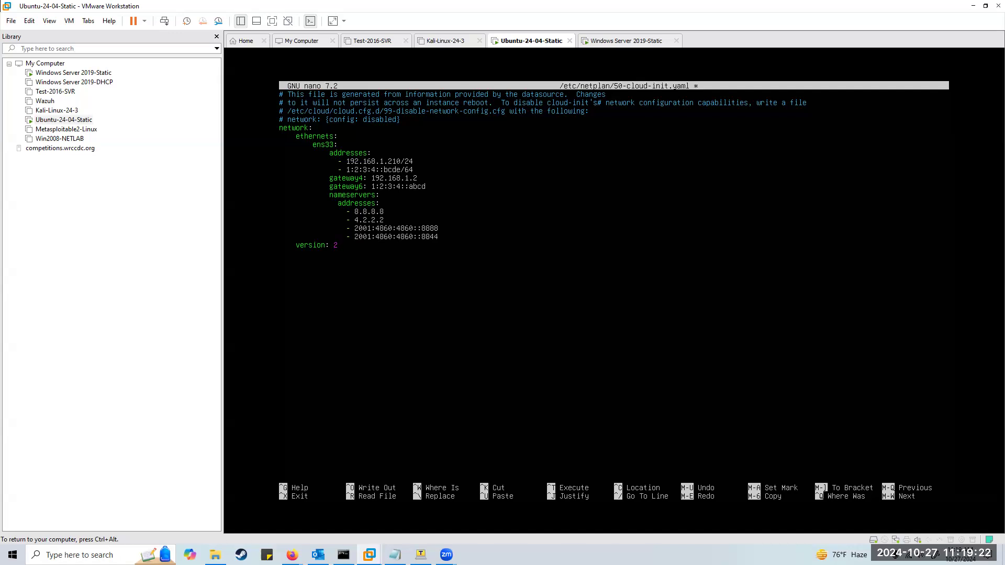
{"action": "key", "text": "Right"}
Save the edited config as 50-cloud-init.yamles and exit nano.
{"action": "key", "text": "ctrl+x"}
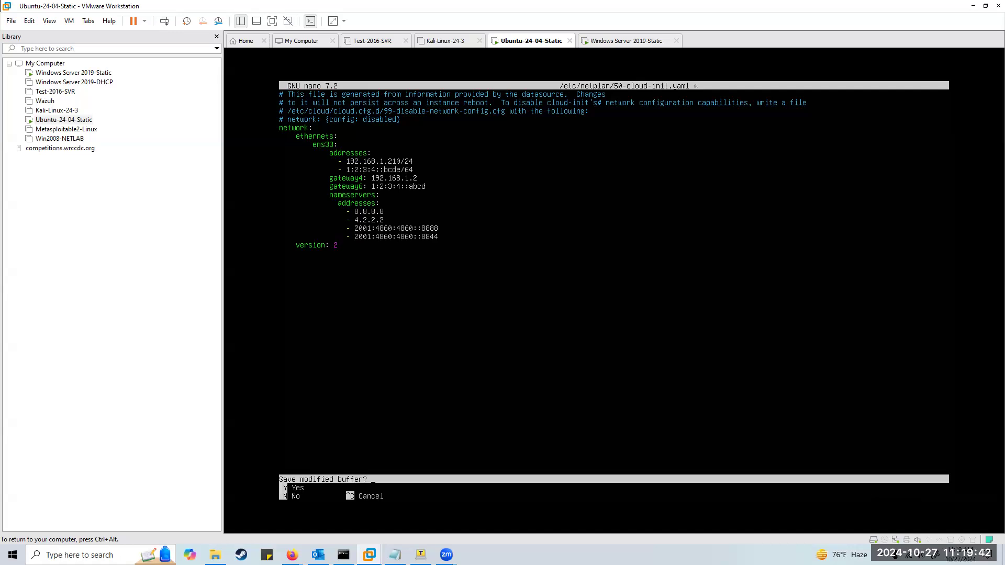
{"action": "type", "text": "yamles"}
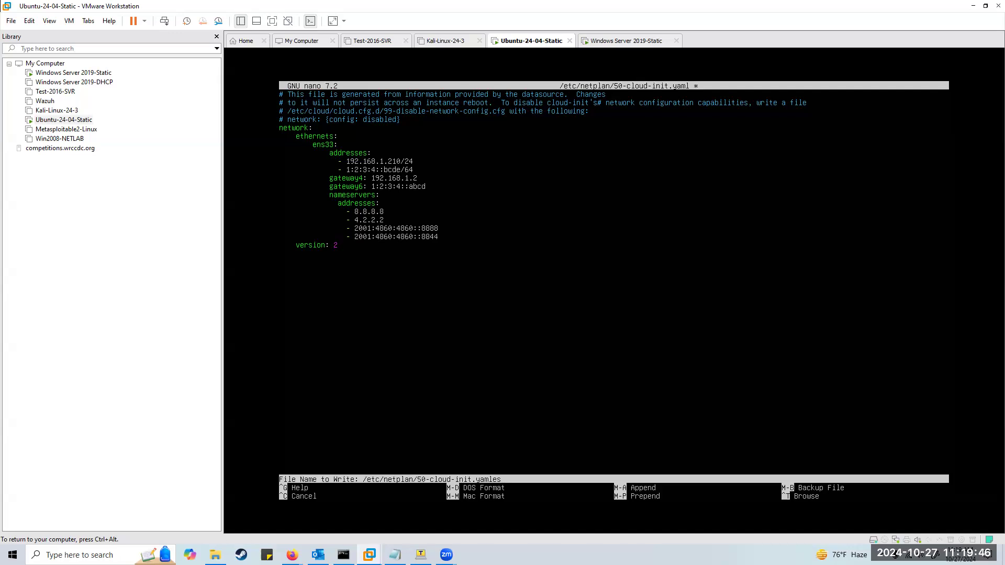
{"action": "key", "text": "Return"}
{"action": "key", "text": "y"}
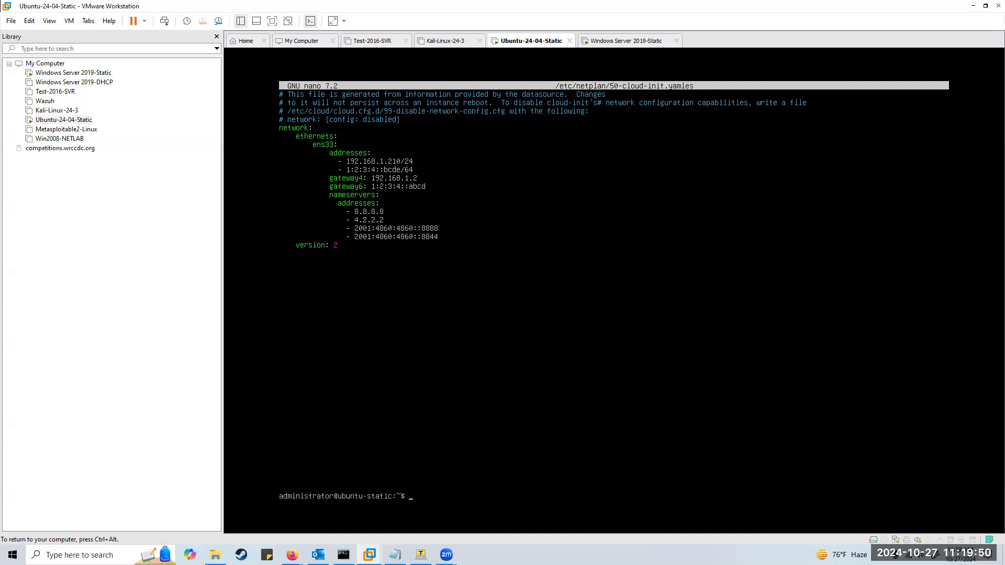
List the home folder, change to /etc/netplan, and list its two config files.
{"action": "type", "text": "ls"}
{"action": "key", "text": "Return"}
{"action": "type", "text": "ls"}
{"action": "key", "text": "Return"}
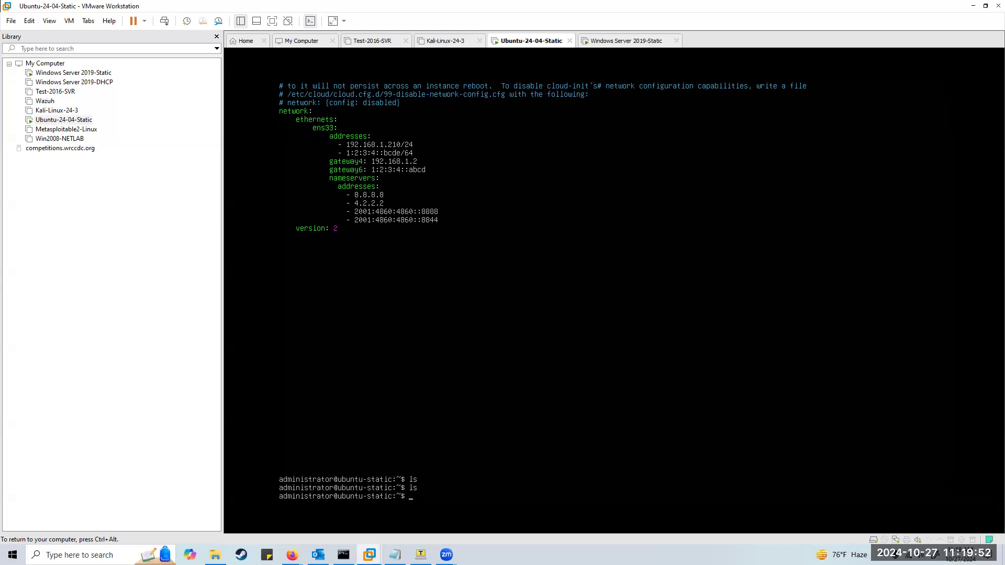
{"action": "type", "text": "ls"}
{"action": "key", "text": "Return"}
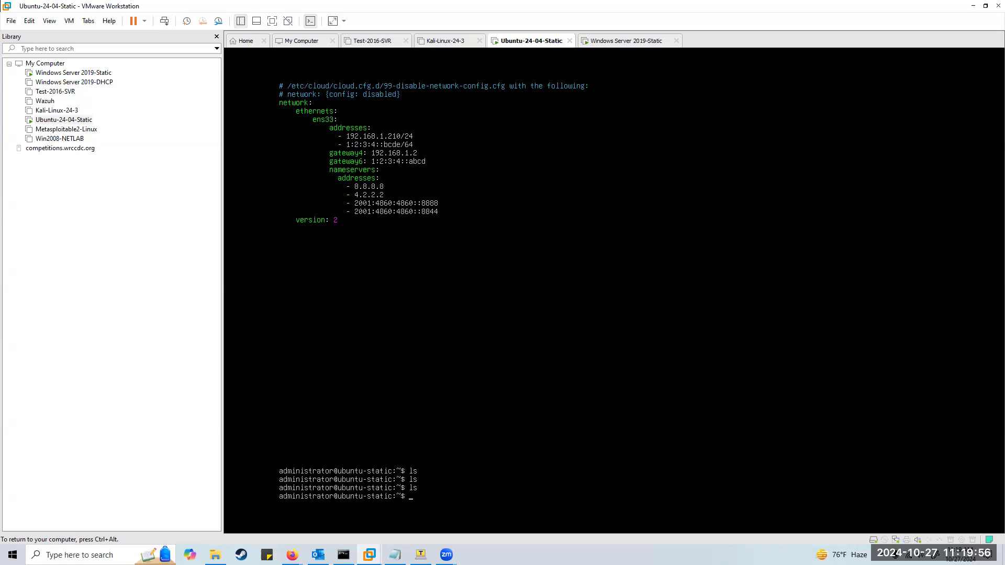
{"action": "type", "text": "cd /etc/netplan"}
{"action": "key", "text": "Return"}
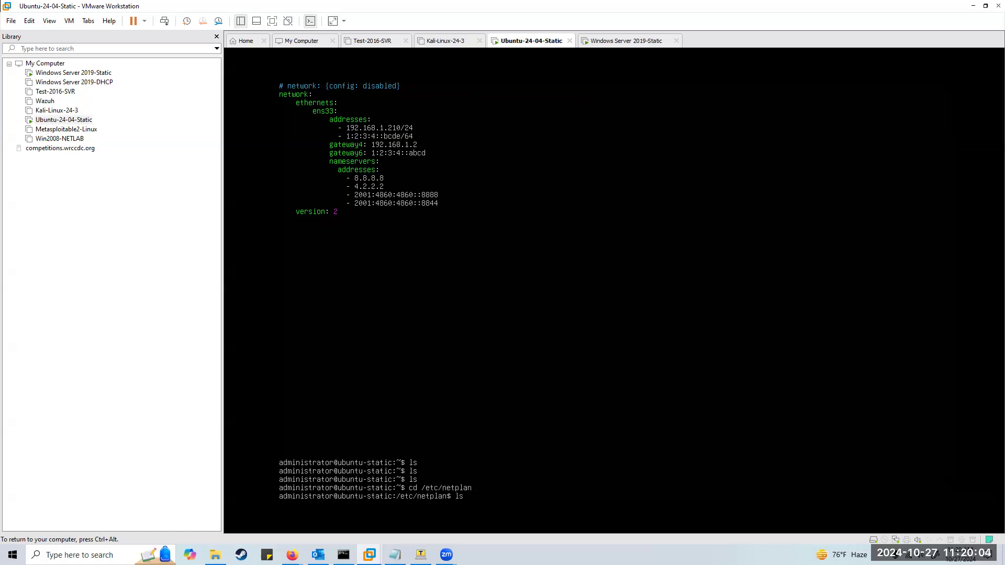
{"action": "type", "text": "ls"}
{"action": "key", "text": "Return"}
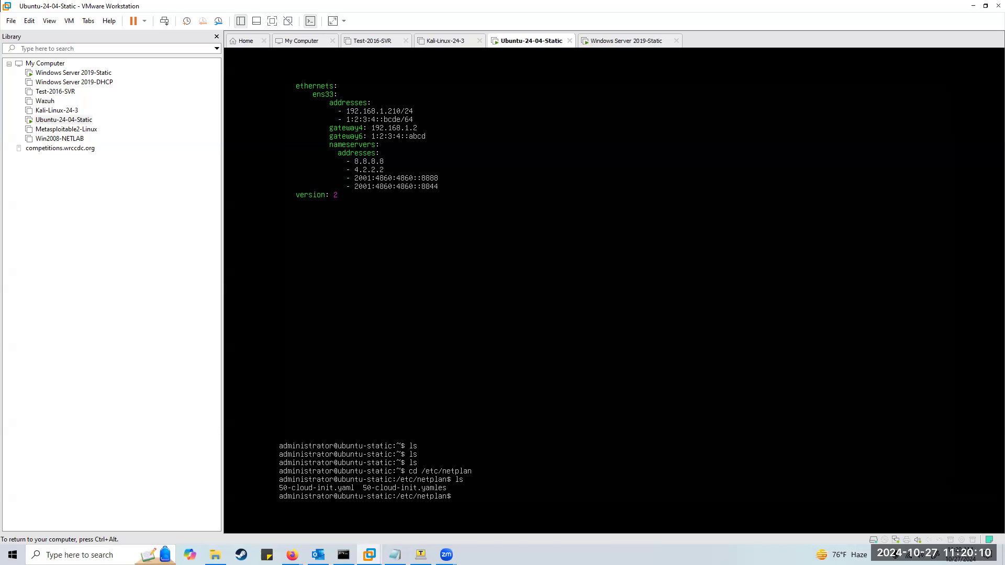
Run rm -f 50-cloud-init.yamls to delete the stray copy.
{"action": "type", "text": "-f 50-"}
{"action": "key", "text": "Tab"}
{"action": "type", "text": "s"}
{"action": "key", "text": "Return"}
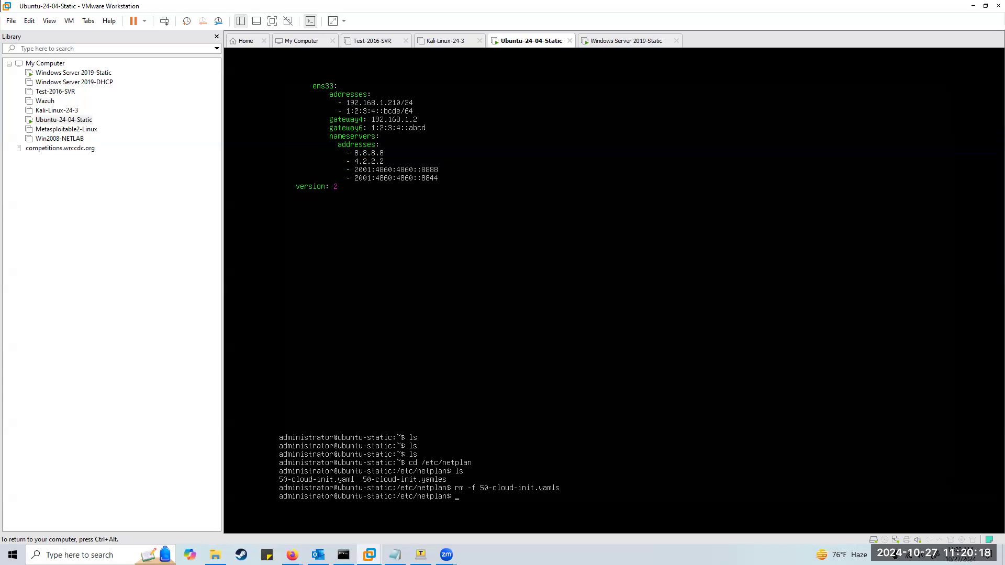
Try running netplan apply without administrator rights.
{"action": "type", "text": "plan apply"}
{"action": "key", "text": "Return"}
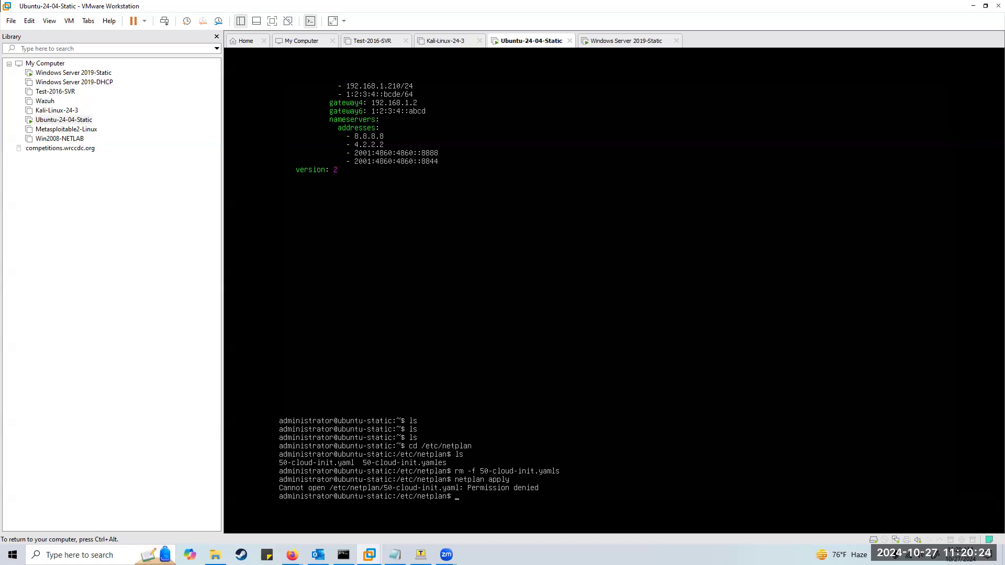
{"action": "key", "text": "Up"}
{"action": "type", "text": "-"}
{"action": "key", "text": "Return"}
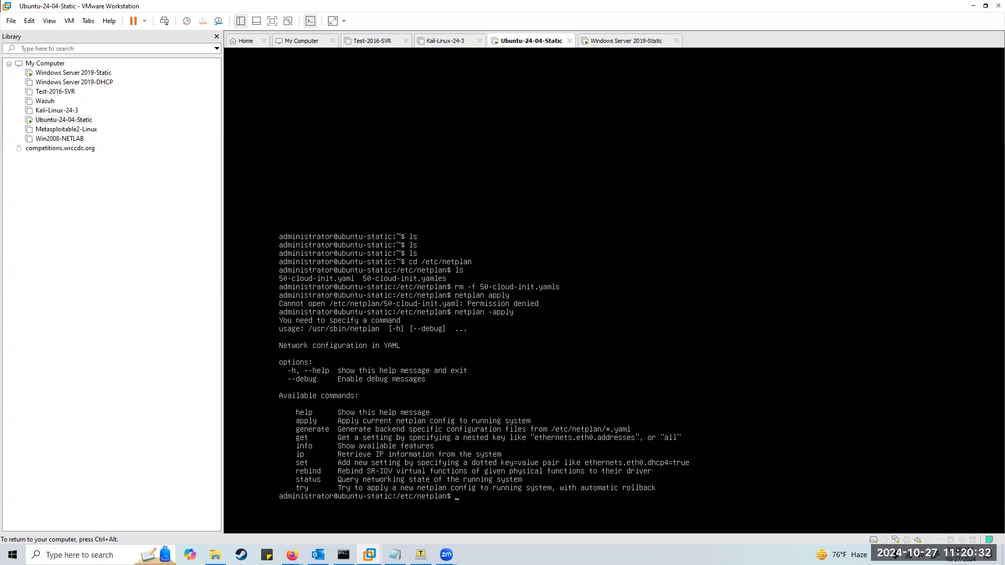
Run sudo netplan apply, then start listing interfaces and release the VM.
{"action": "type", "text": "sudo netplan apply"}
{"action": "key", "text": "Return"}
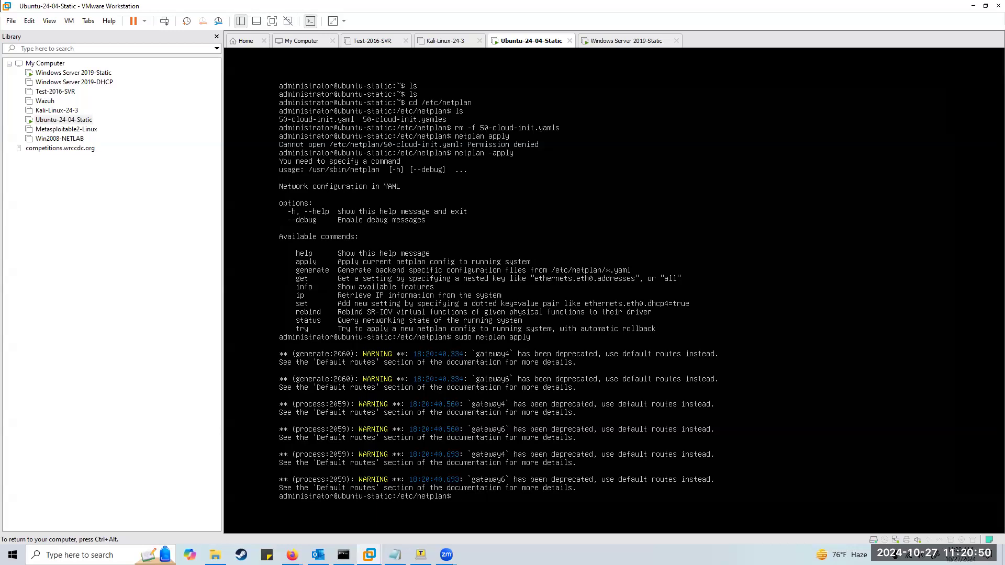
{"action": "type", "text": "ip a"}
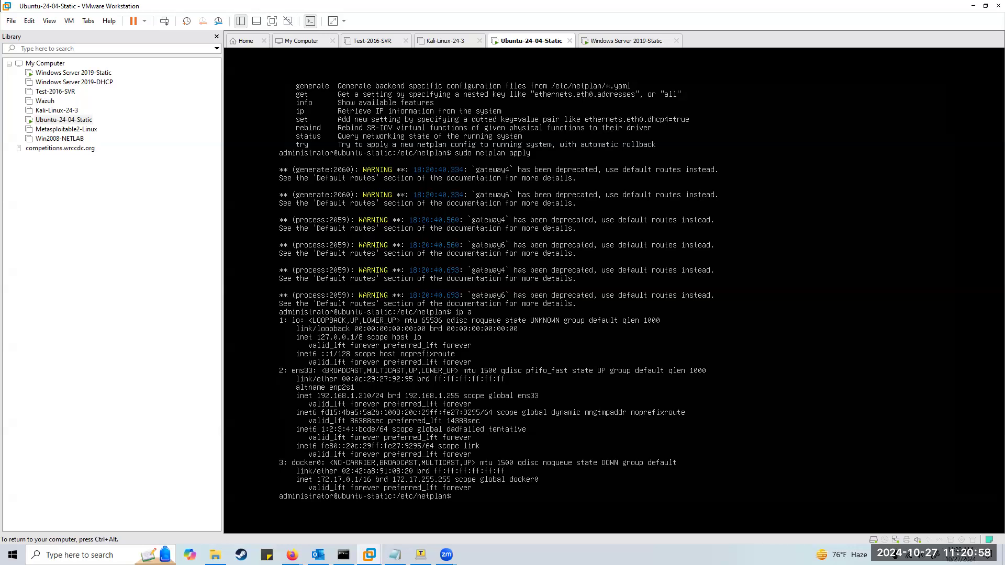
{"action": "key", "text": "ctrl+alt"}
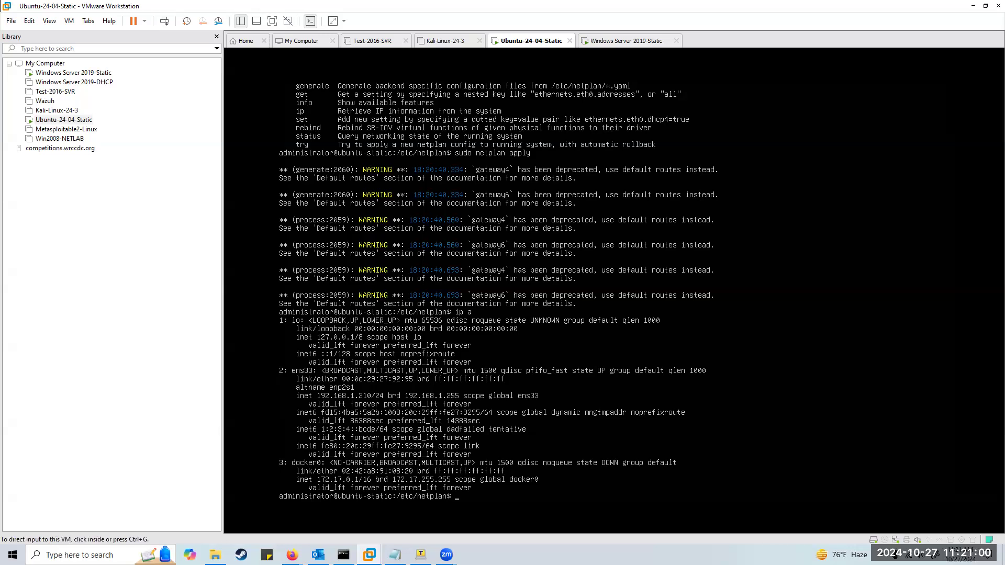